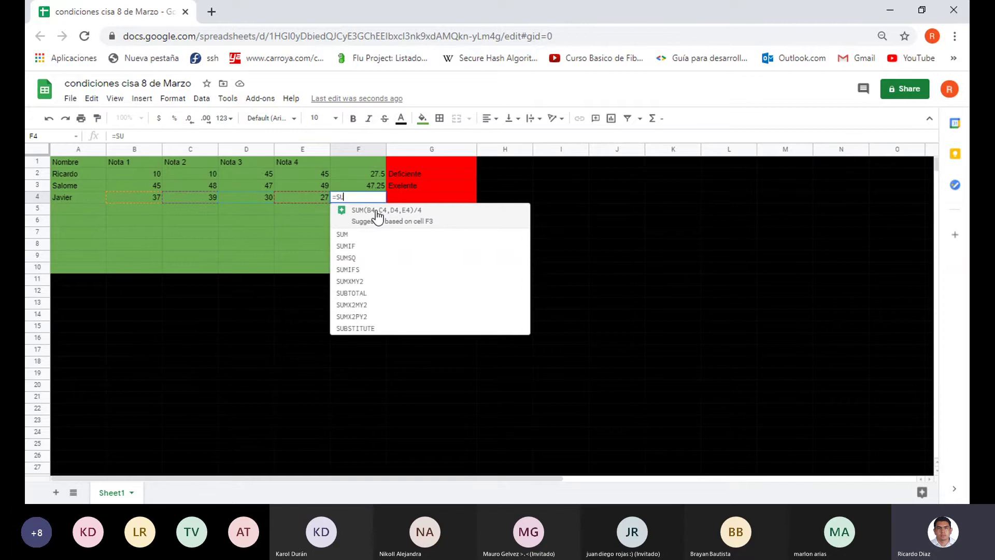
Calculate the row 4 student's average in F4 with the suggested formula =SUM(B4,C4,D4,E4)/4
click(377, 215)
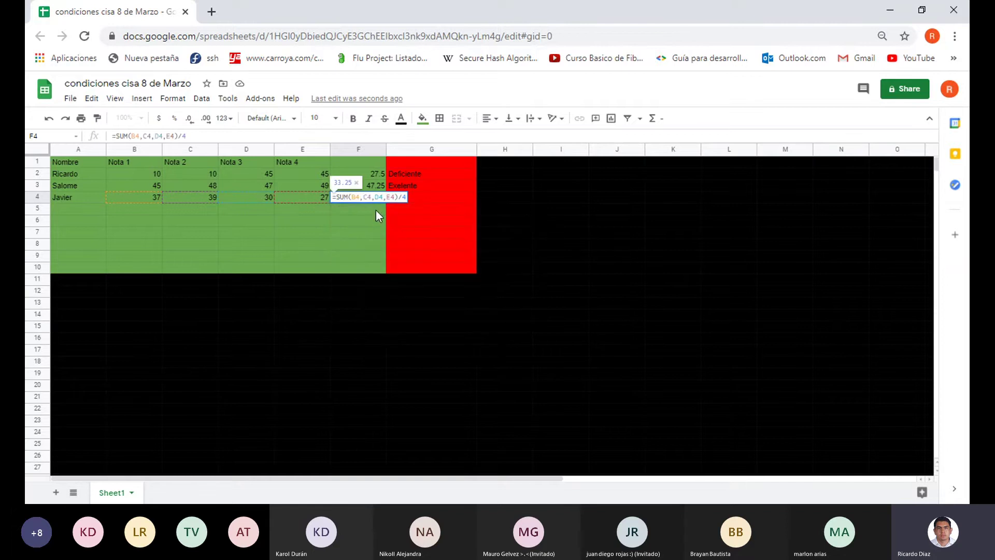
key(Return)
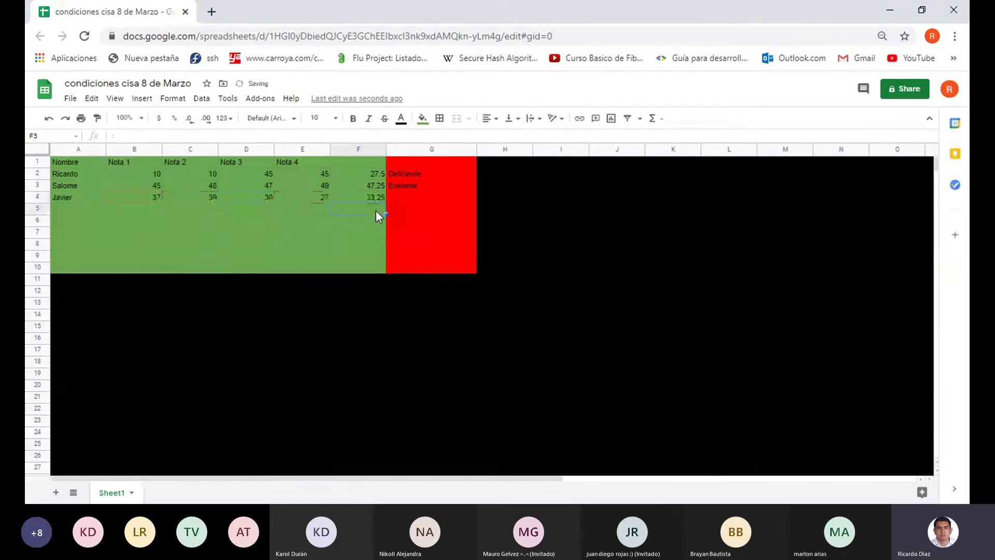
click(381, 197)
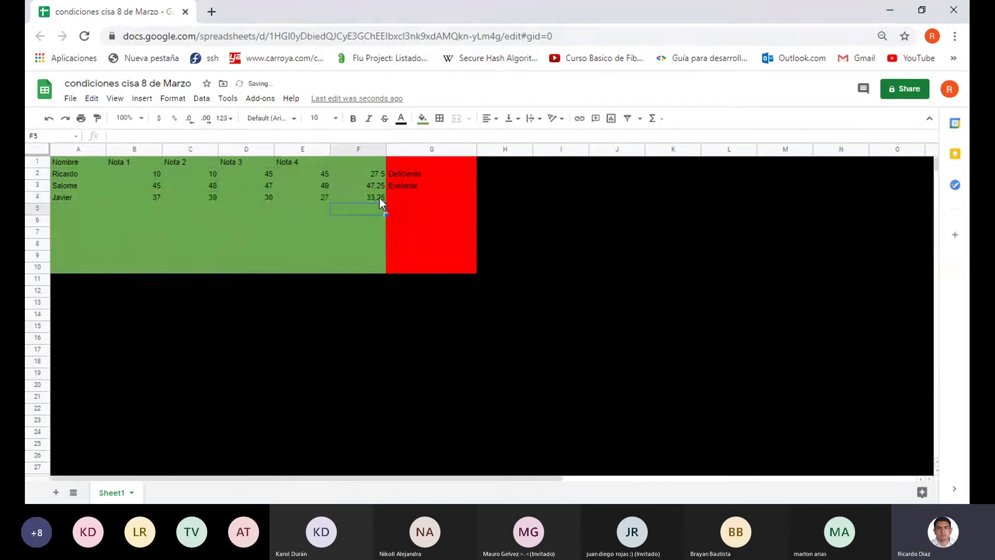
Copy the nested IF grading formula from G3 down to G4 and review the copied formula
click(424, 188)
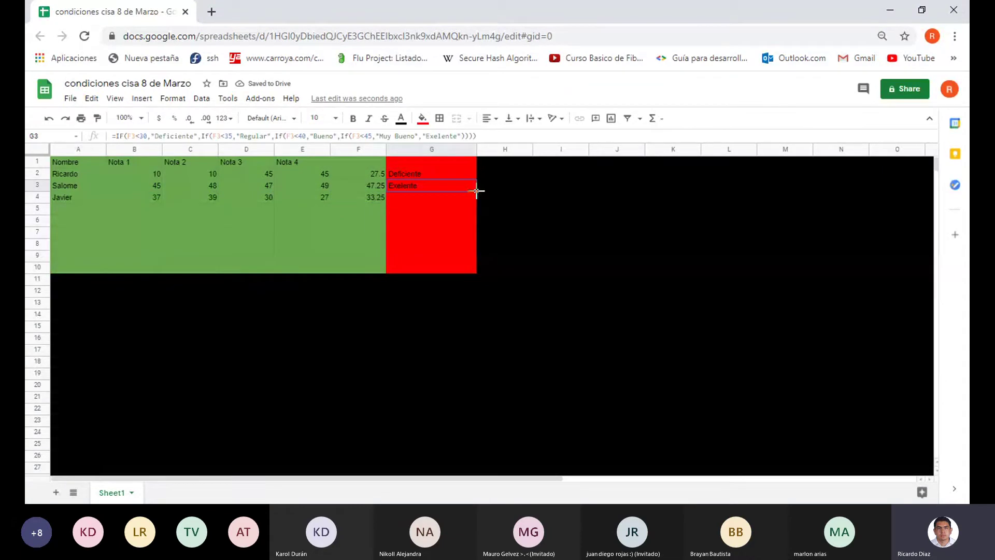
drag(476, 192, 474, 201)
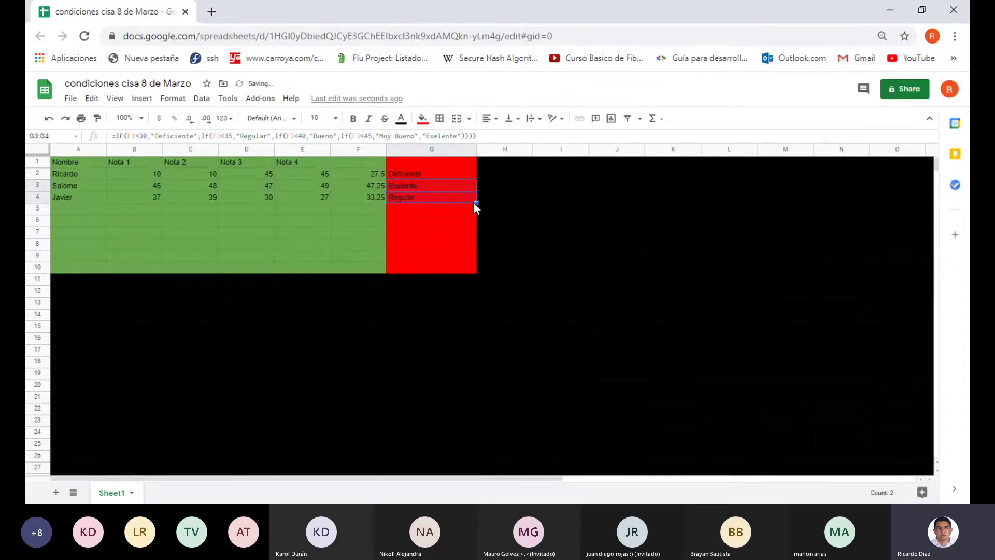
click(431, 199)
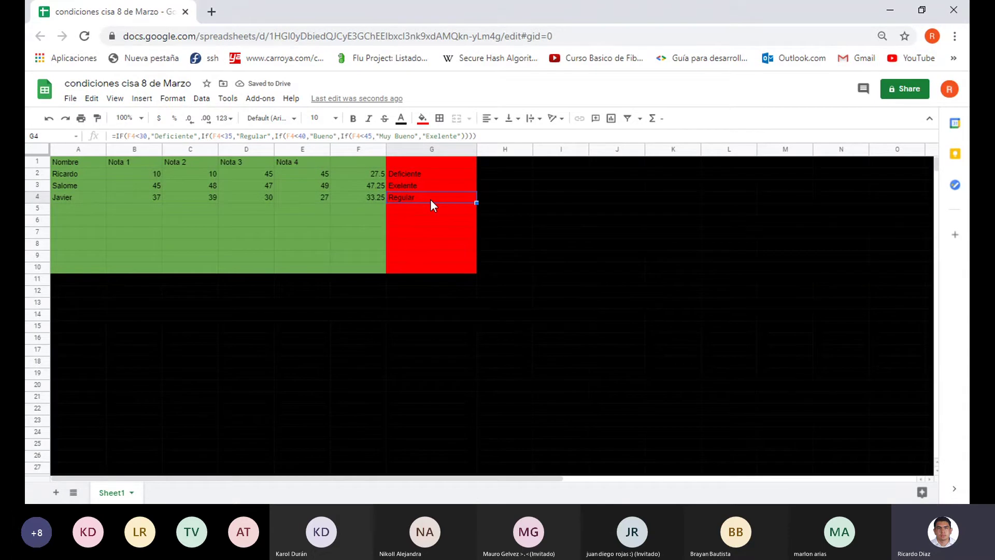
click(492, 137)
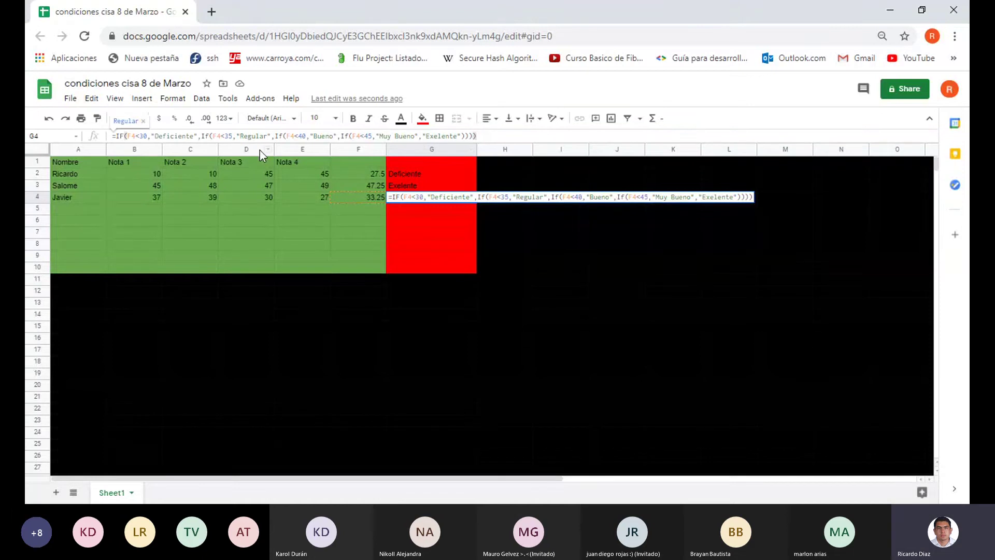
Search for google sheets in a new browser tab to reach the Google Sheets file list
click(211, 12)
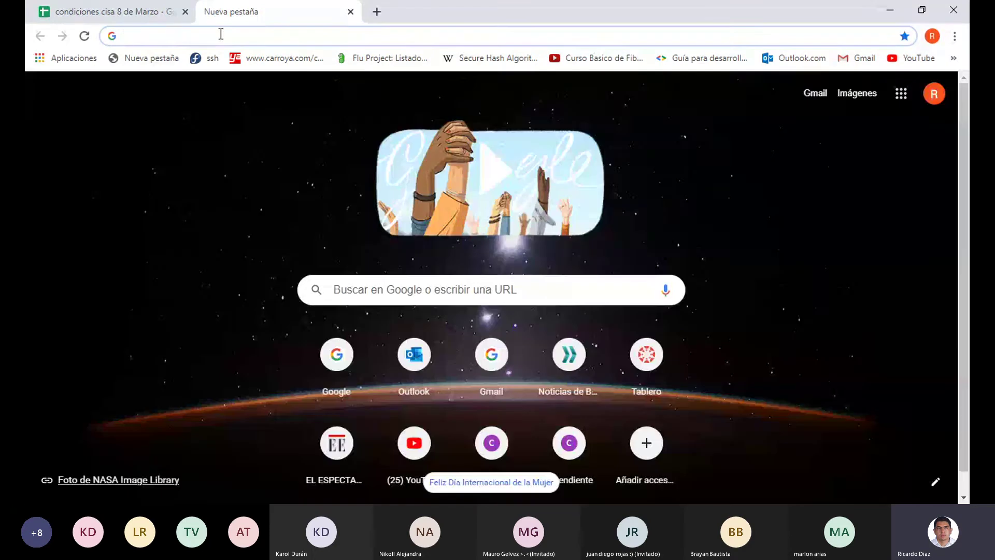
text(goog)
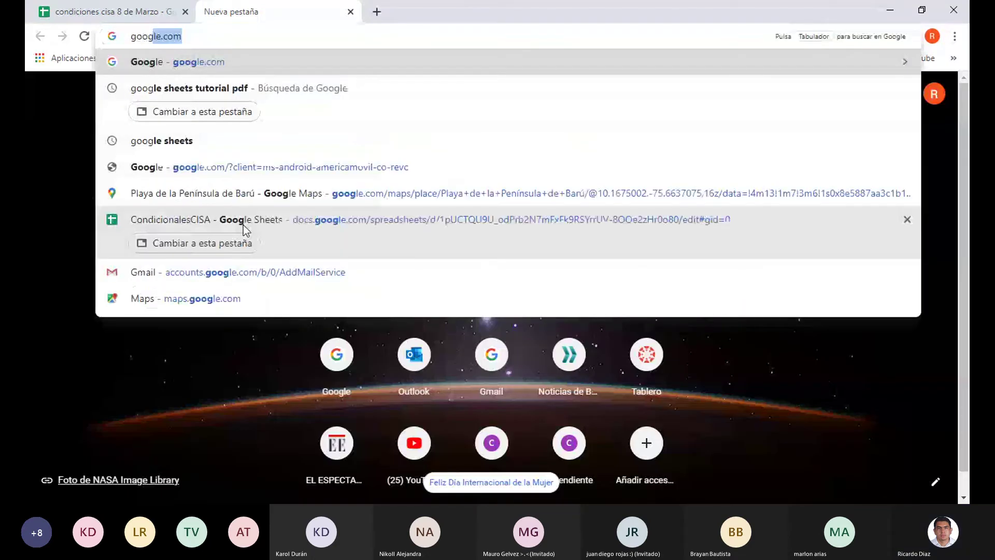
text(g)
key(BackSpace)
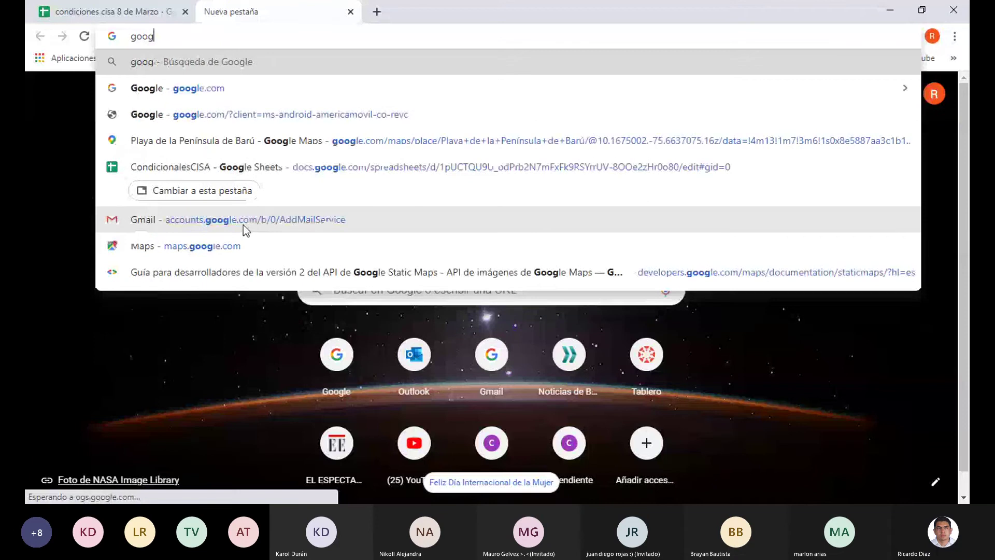
text(le)
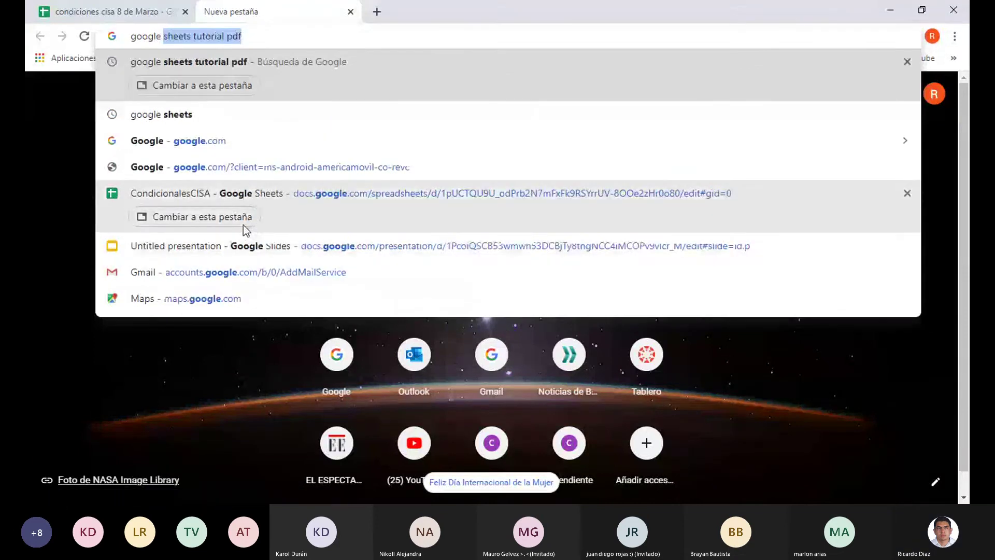
key(End)
key(BackSpace)
key(BackSpace)
key(BackSpace)
key(BackSpace)
key(BackSpace)
key(BackSpace)
key(BackSpace)
key(BackSpace)
key(BackSpace)
key(BackSpace)
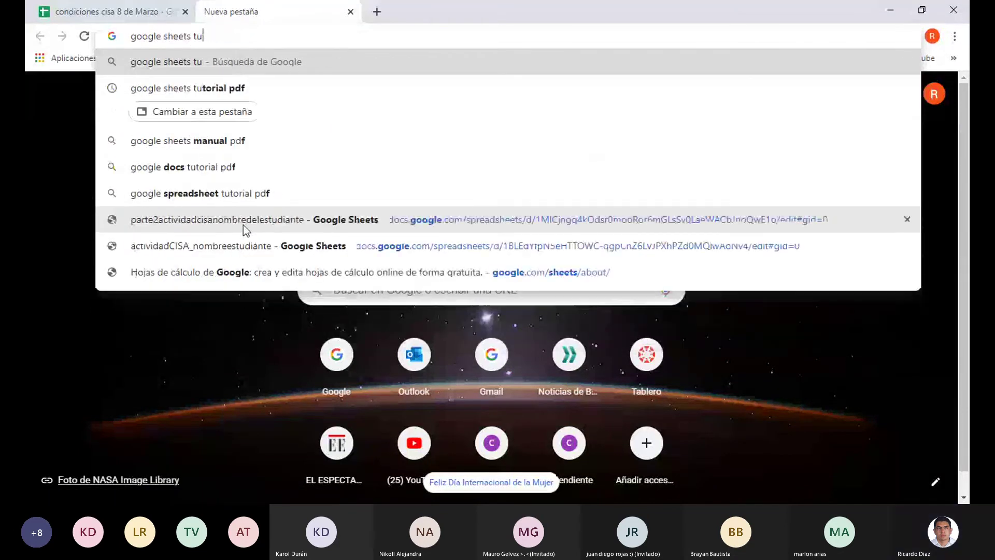
key(BackSpace)
key(BackSpace)
key(Return)
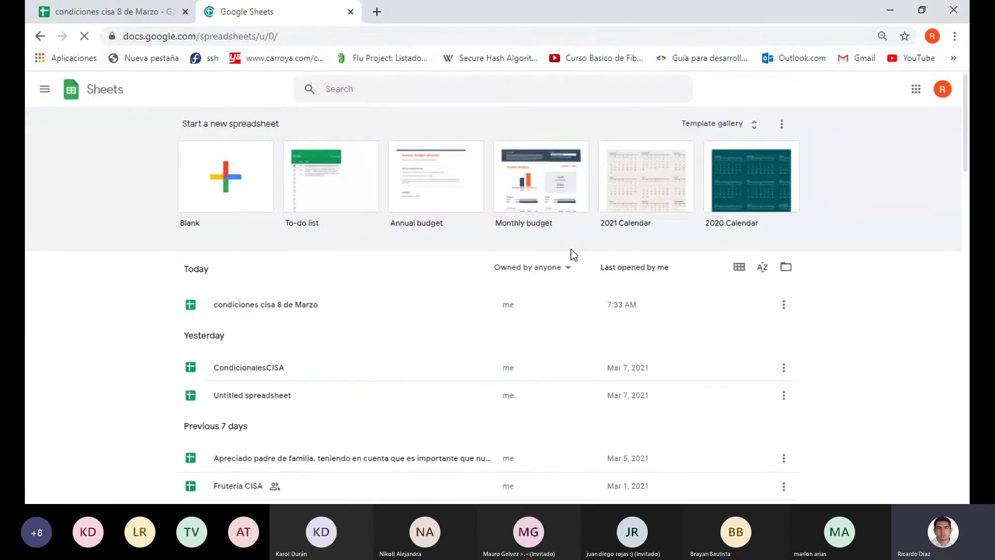
Open the CondicionalesCISA spreadsheet and inspect the IF formula in C12 that evaluates the blackberry cost in A12
click(250, 368)
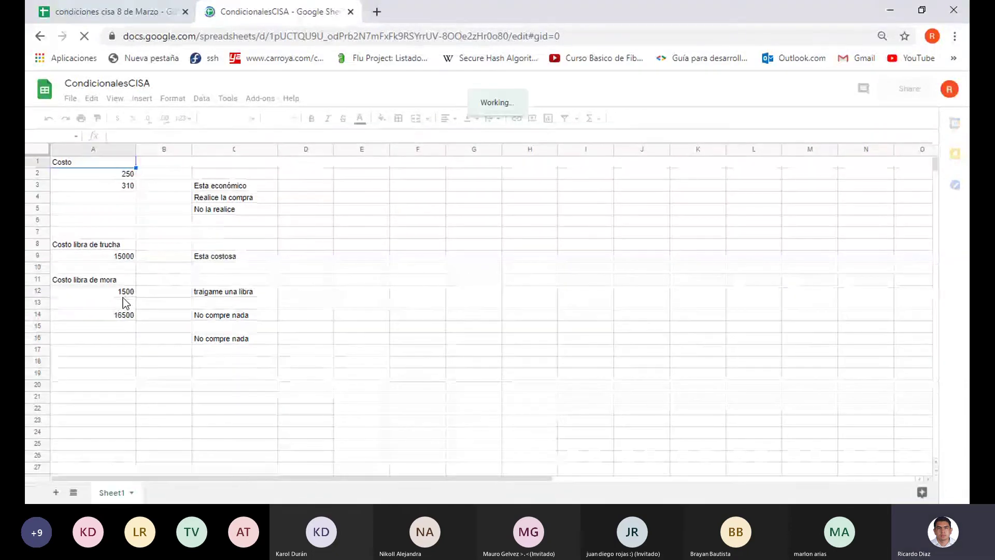
click(128, 295)
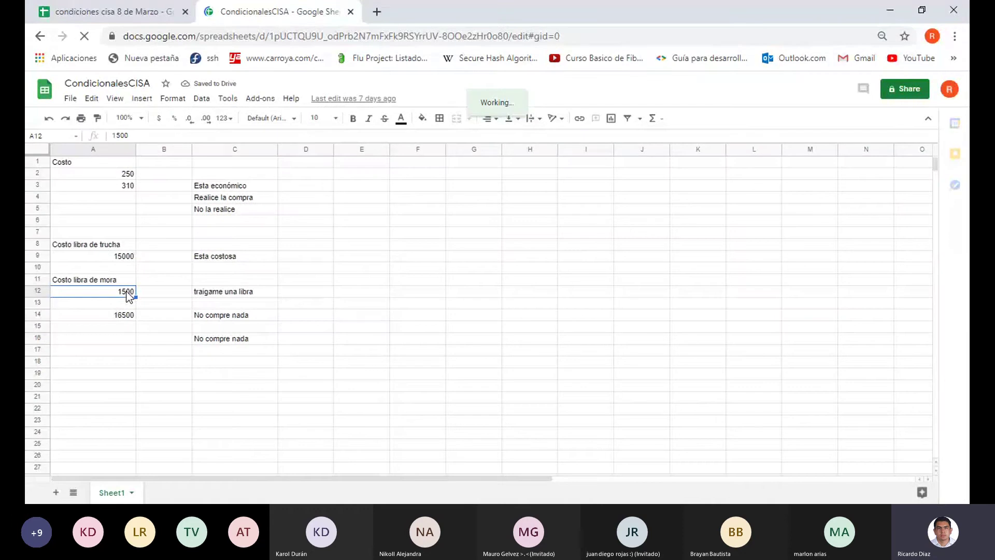
click(207, 294)
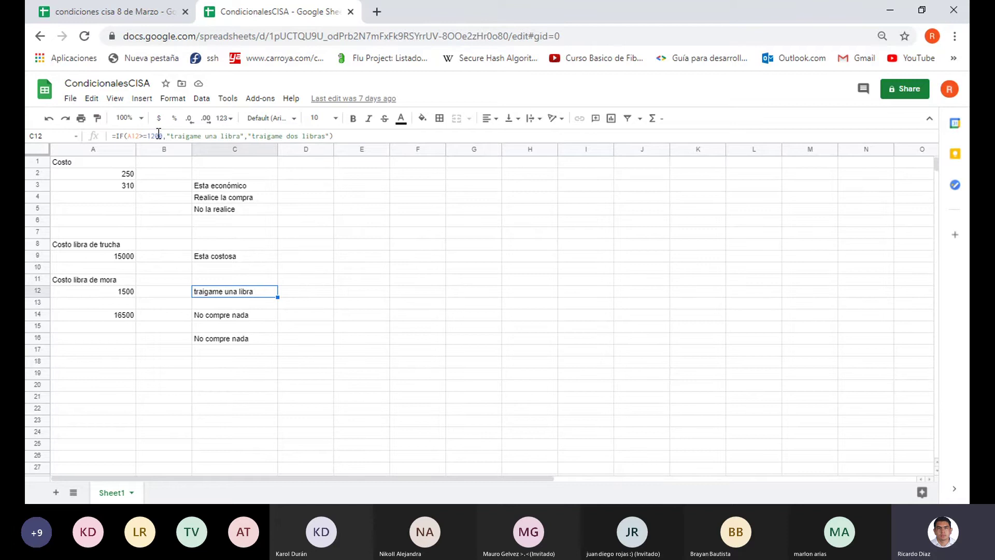
Set the "Costo libra de mora" value in A12 to 1000 and check the IF formula in C12
click(123, 291)
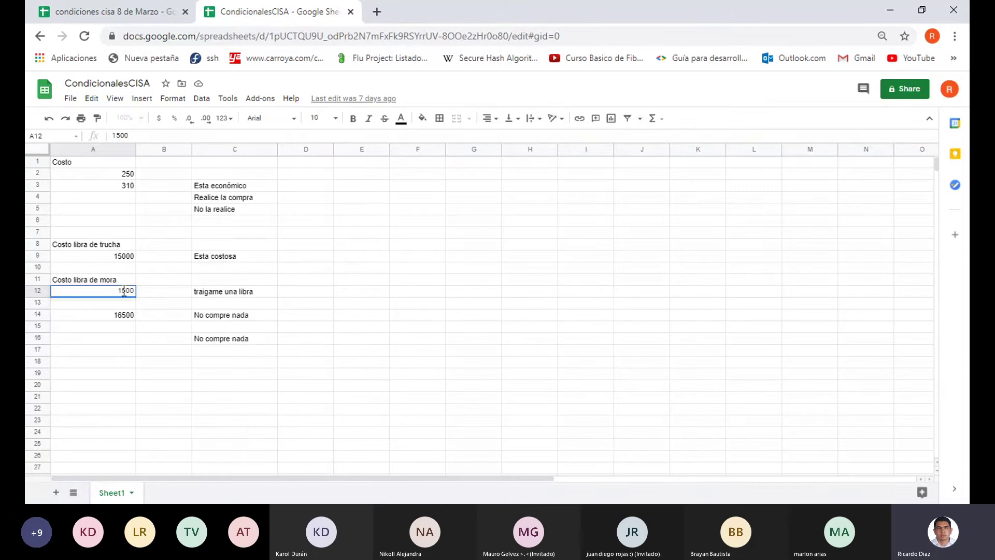
key(BackSpace)
text(0)
drag(300, 298, 301, 300)
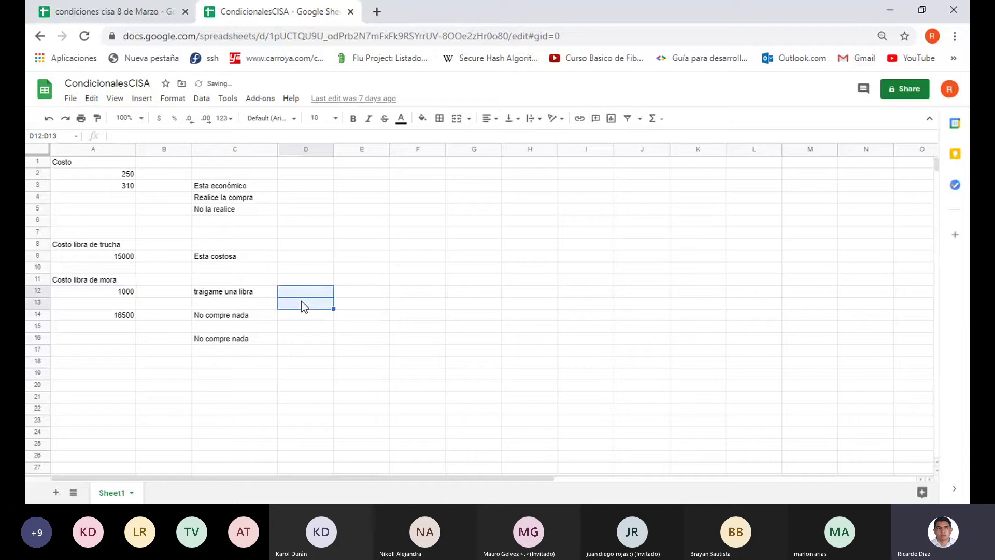
click(171, 303)
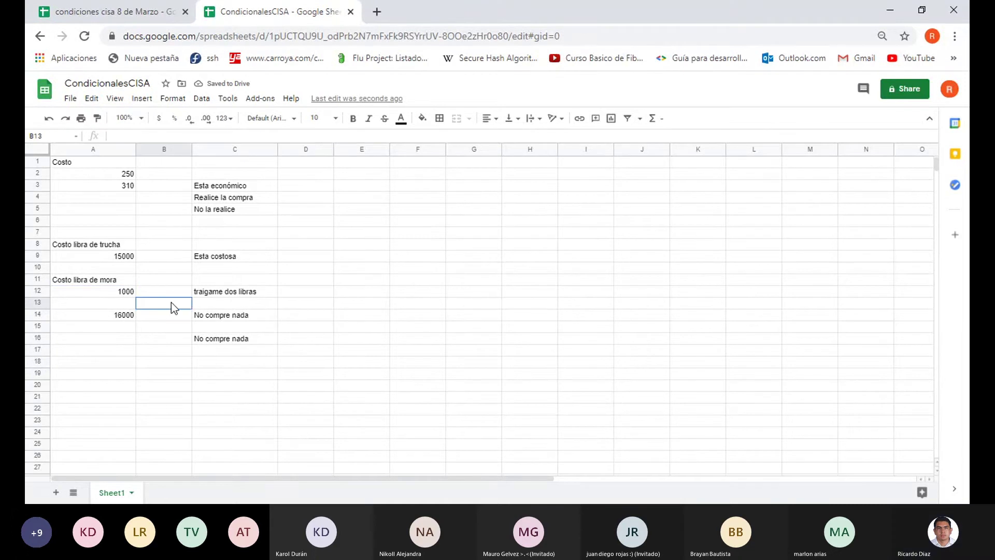
click(236, 295)
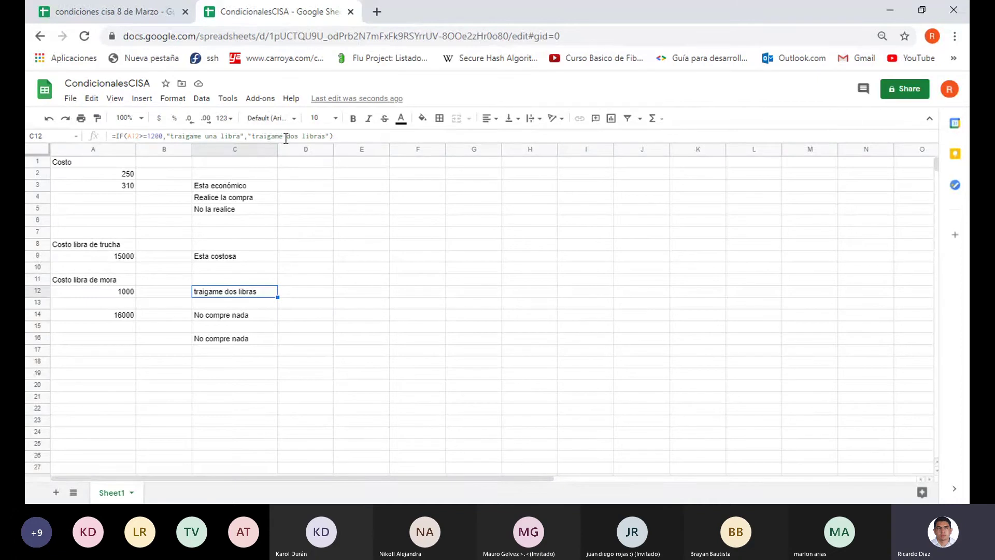
Return to the "condiciones cisa 8 de Marzo" spreadsheet and examine the "Muy Bueno"/"Exelente" and "Bueno" IFs in G4's formula
click(165, 7)
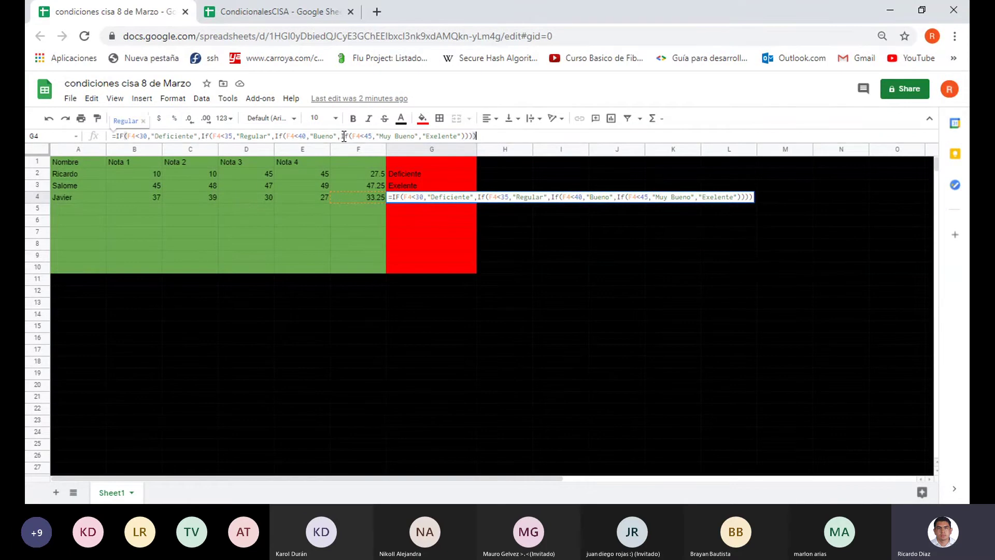
drag(344, 137, 467, 135)
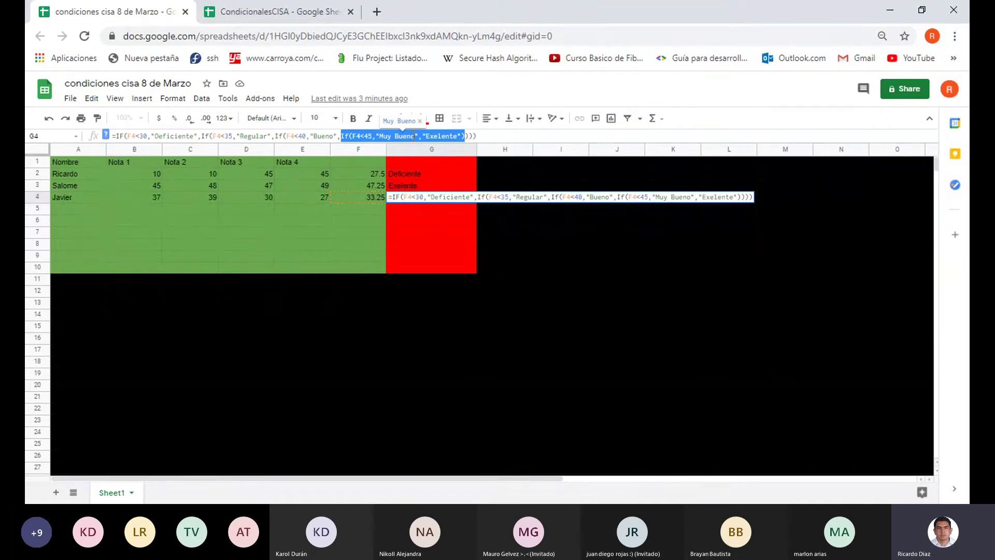
click(277, 136)
drag(277, 136, 344, 139)
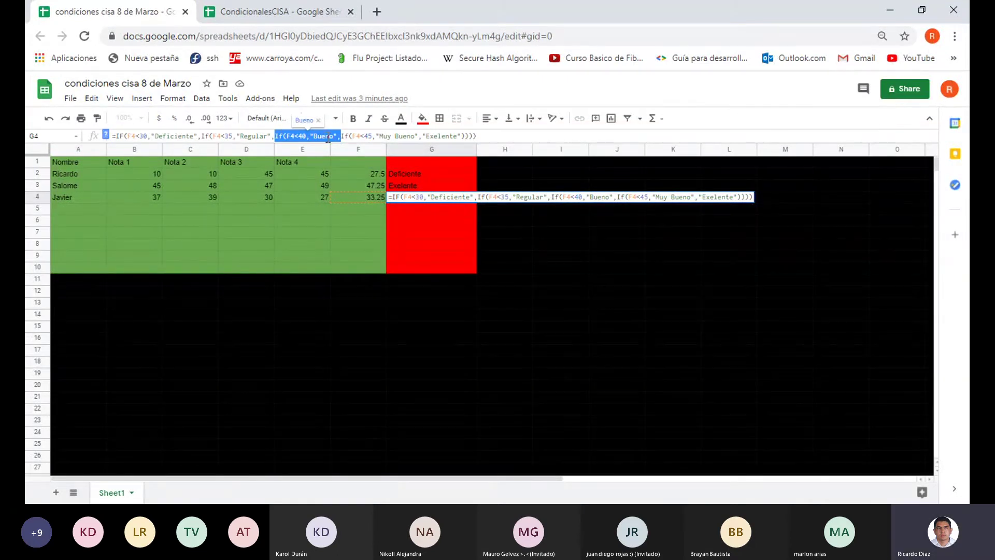
Examine the nested F4<45 and F4<40 conditions in G4's formula again, discarding the stray F5 reference
click(378, 213)
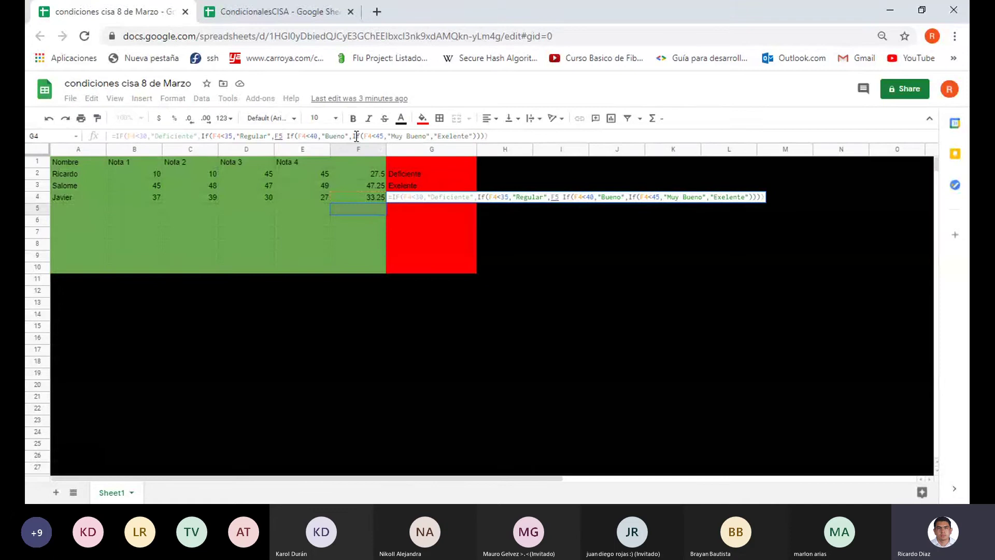
drag(353, 135, 478, 136)
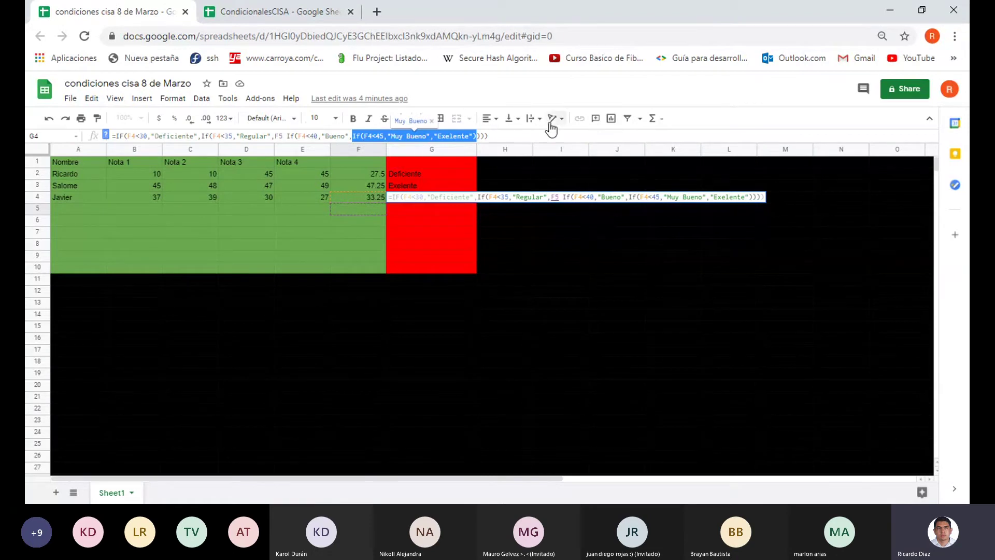
key(End)
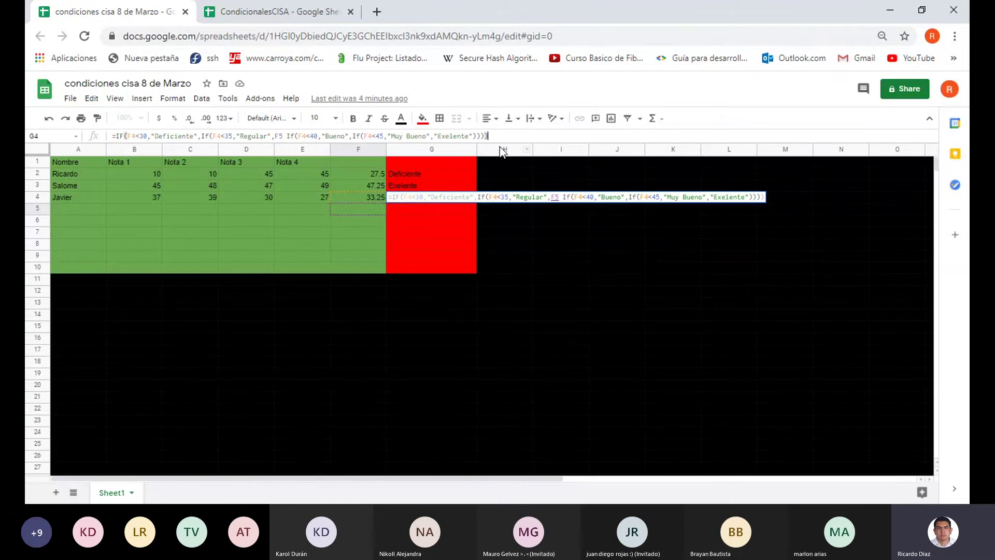
click(351, 136)
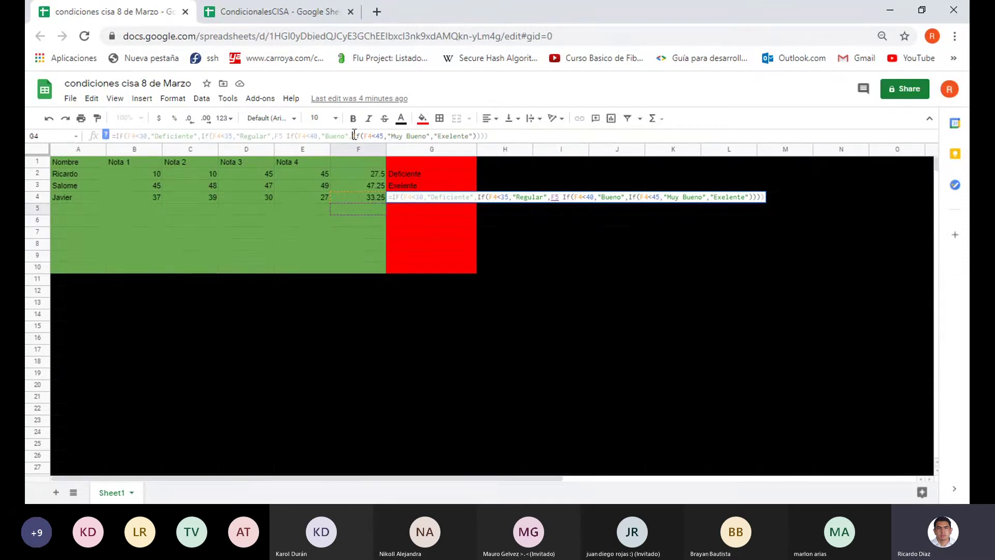
drag(352, 136, 480, 136)
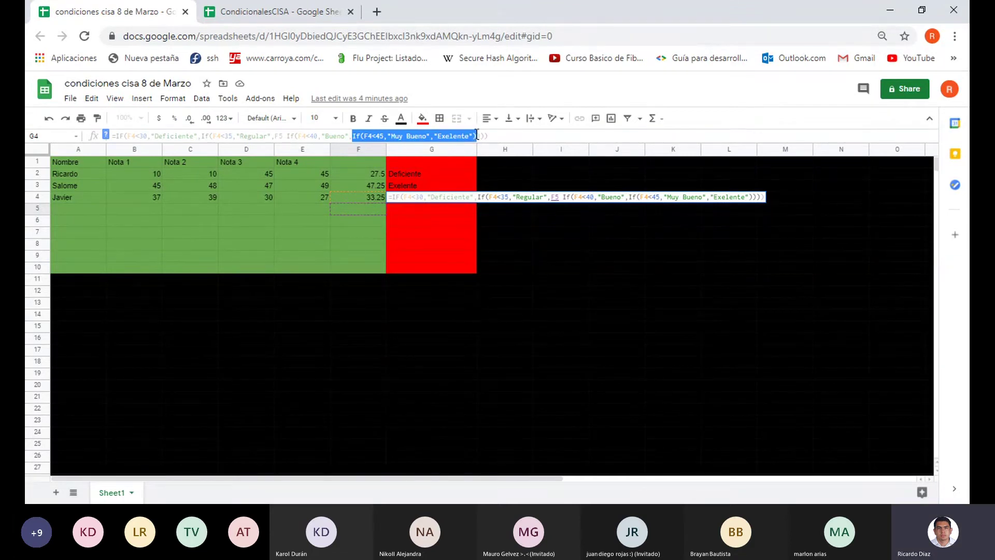
click(423, 137)
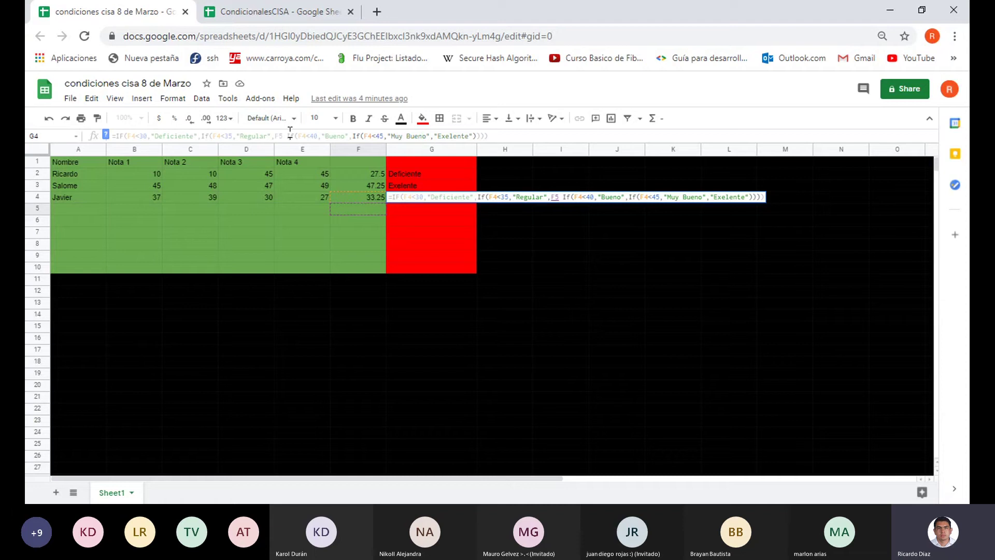
drag(285, 136, 351, 136)
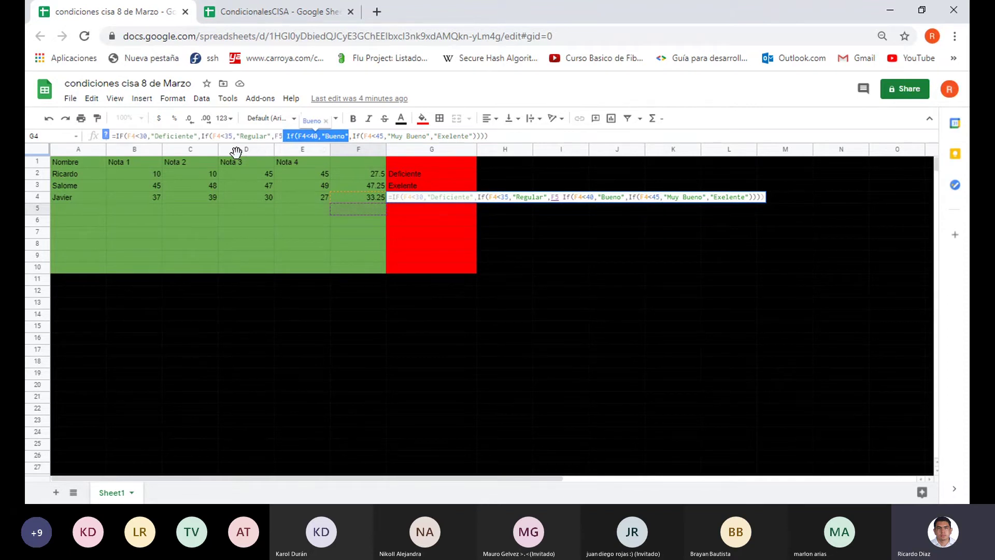
click(302, 209)
click(428, 195)
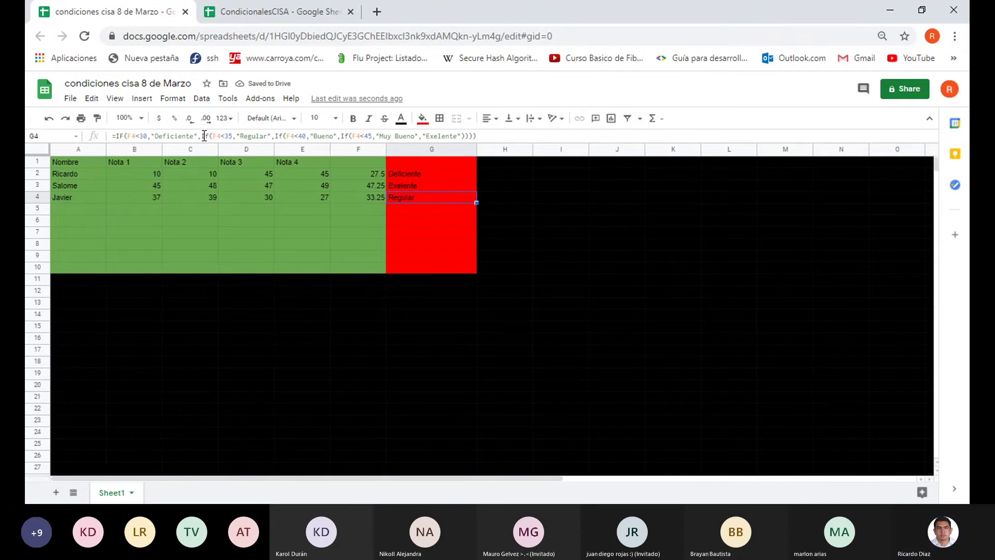
Examine the F4<35 "Regular" and F4<30 "Deficiente" conditions in G4's formula, through to its closing parentheses
drag(204, 136, 289, 133)
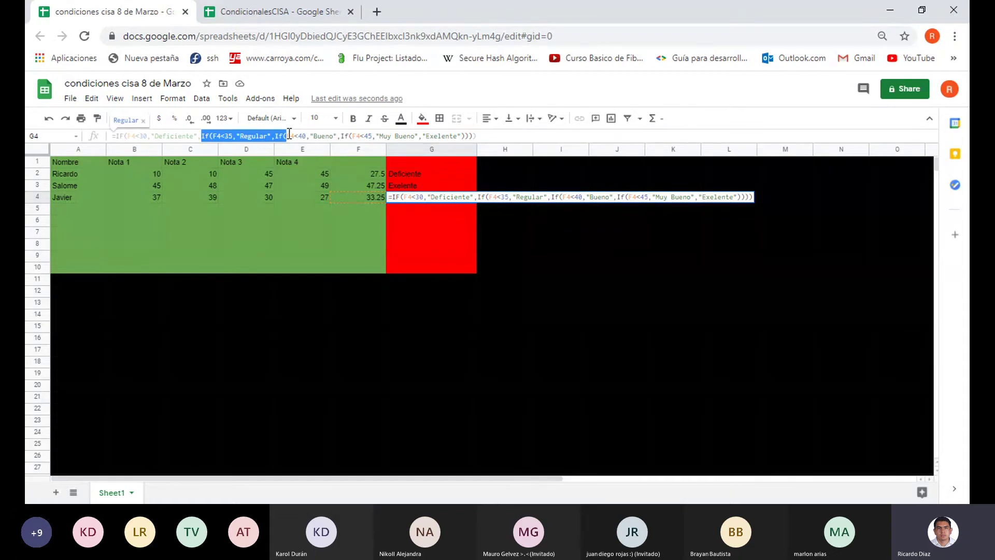
drag(289, 134, 275, 134)
click(117, 137)
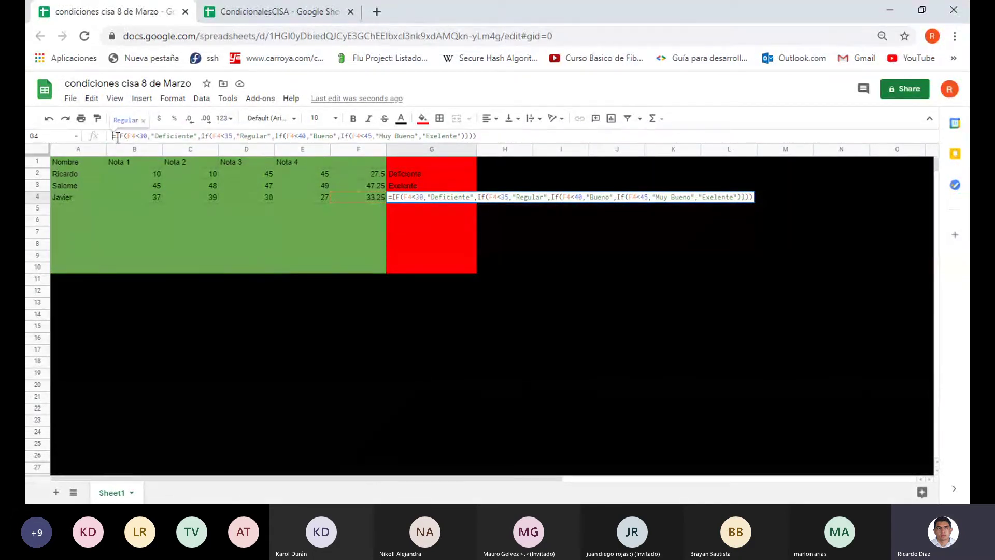
drag(118, 136, 203, 136)
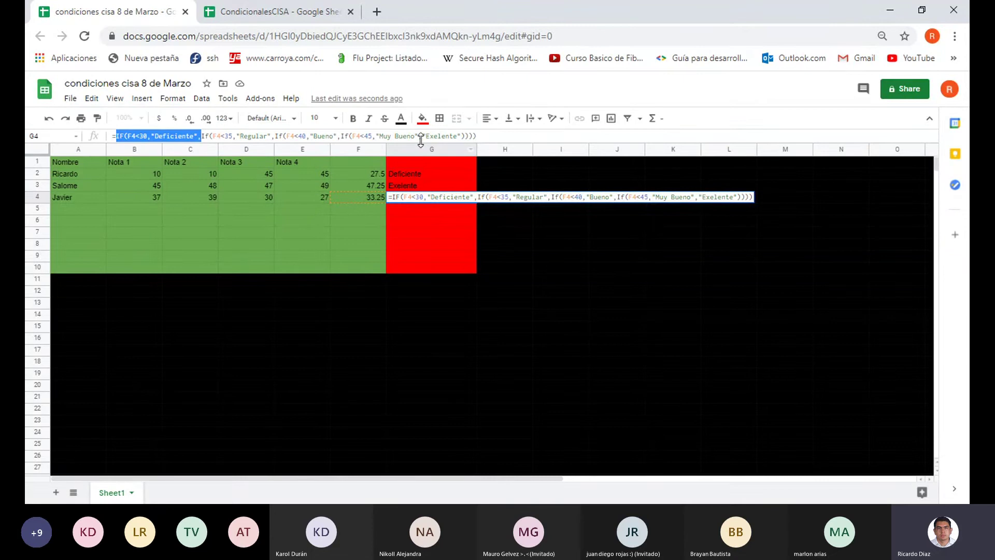
click(493, 137)
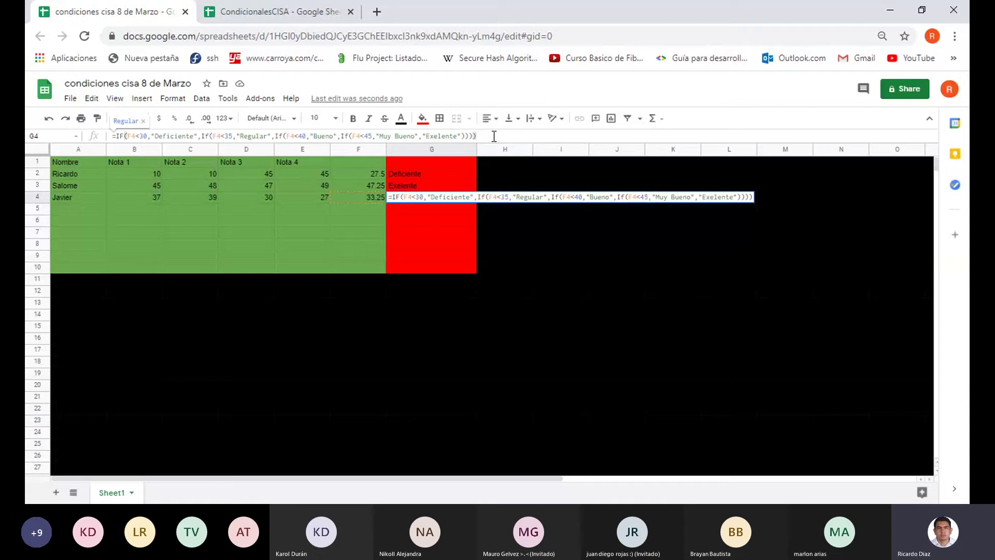
Switch to the "CondicionalesCISA" spreadsheet and examine the AND formula in C16 and the OR formula in C14
click(291, 12)
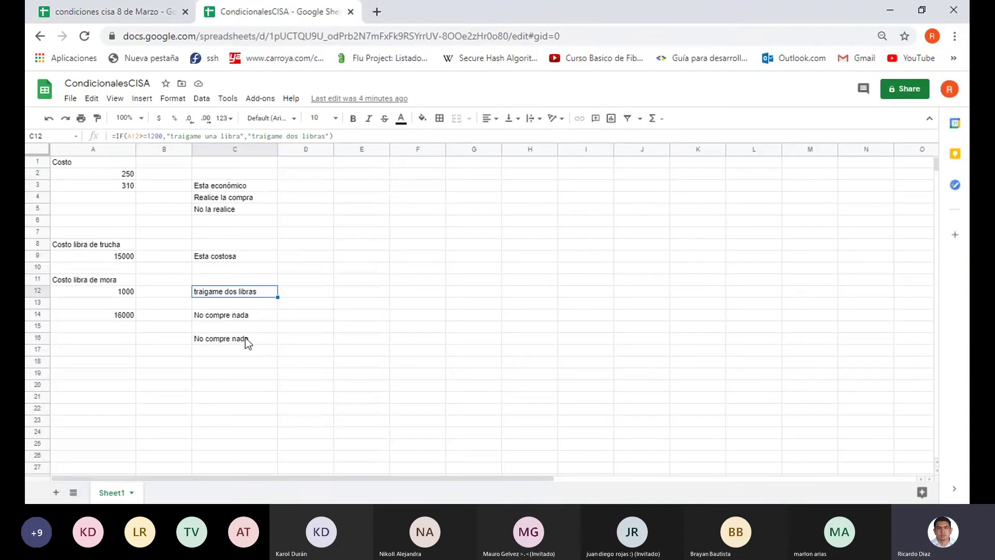
click(245, 338)
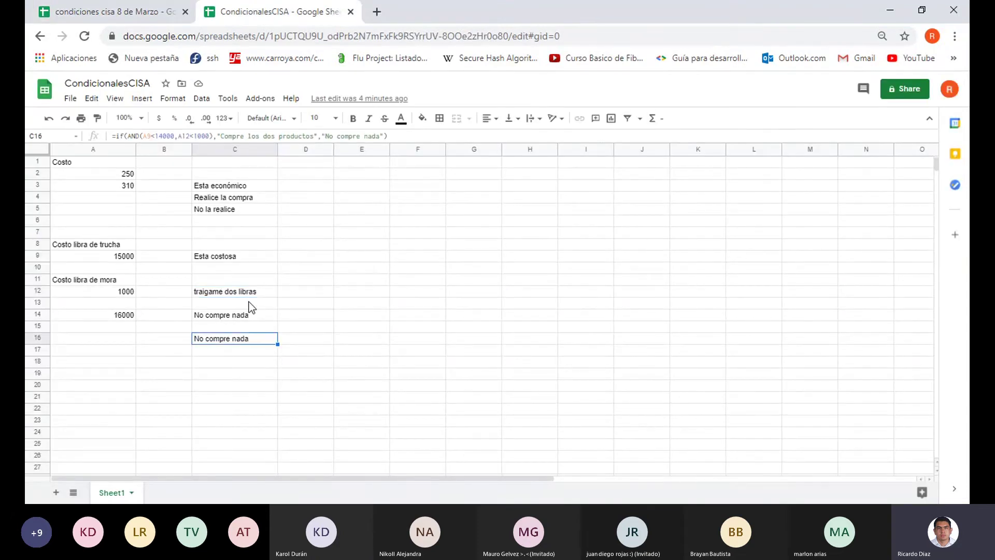
click(248, 316)
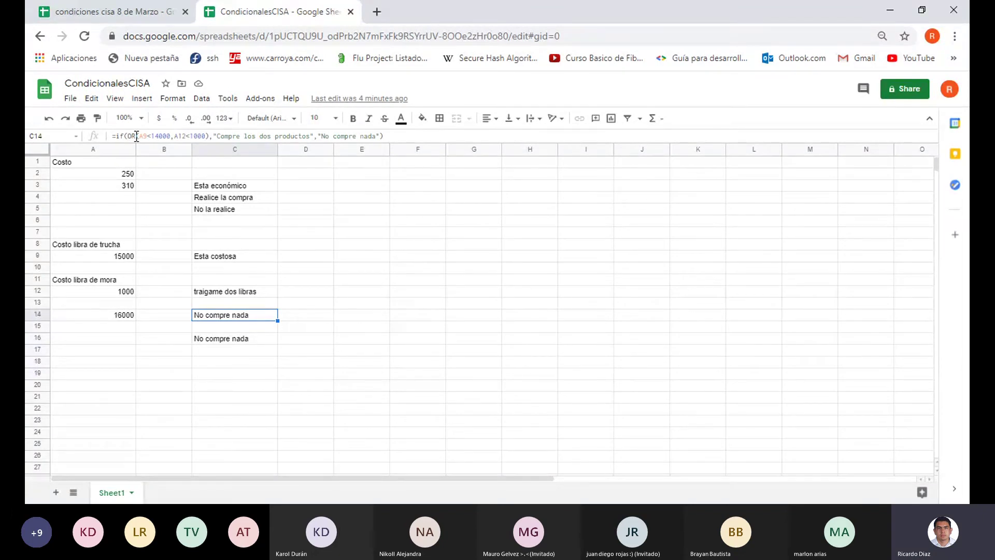
Return to the "condiciones cisa 8 de Marzo" spreadsheet, leave G4's formula unchanged, and fill H1:H10 with yellow
click(82, 9)
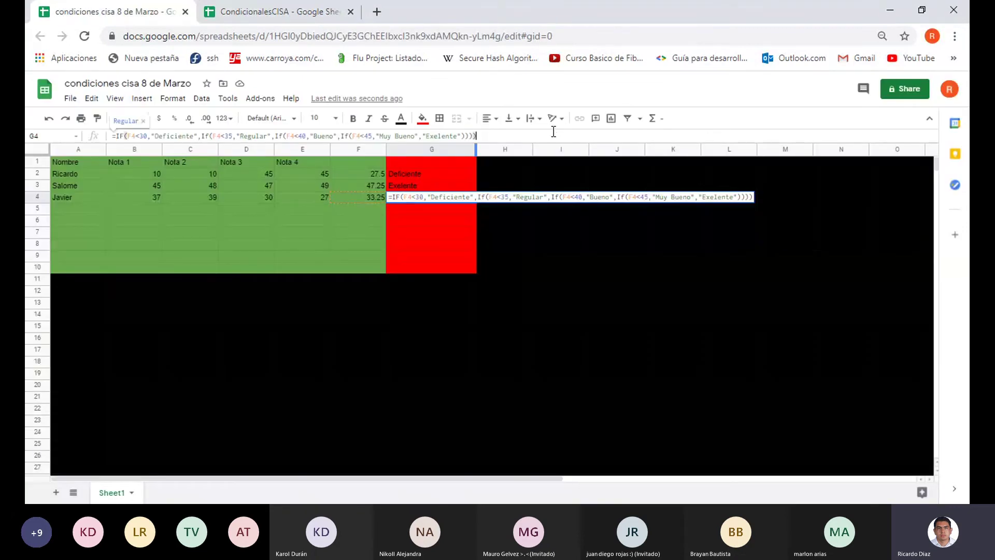
click(514, 159)
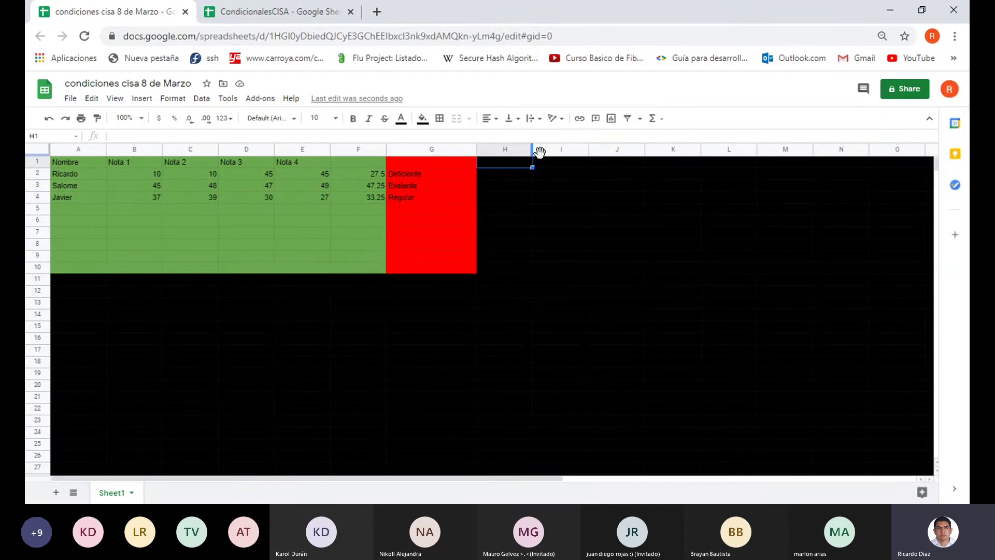
drag(533, 167, 539, 269)
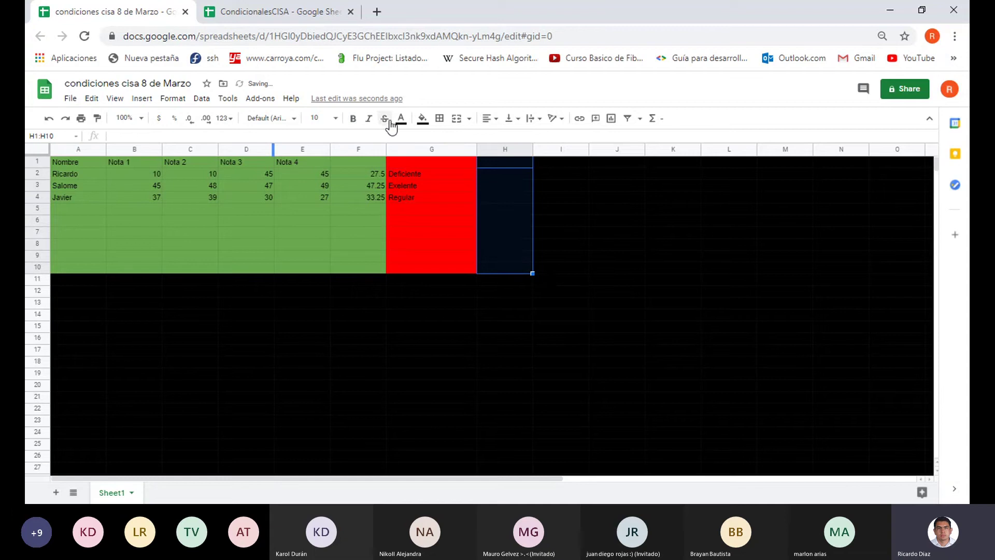
click(432, 128)
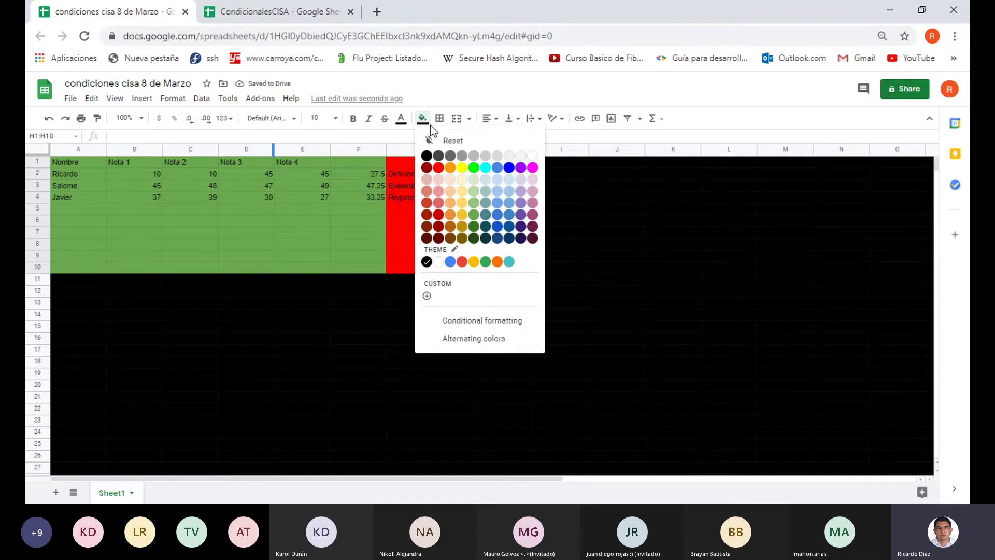
click(462, 168)
Enter "> 45" in H2 as the first grade range of the reference table
click(487, 174)
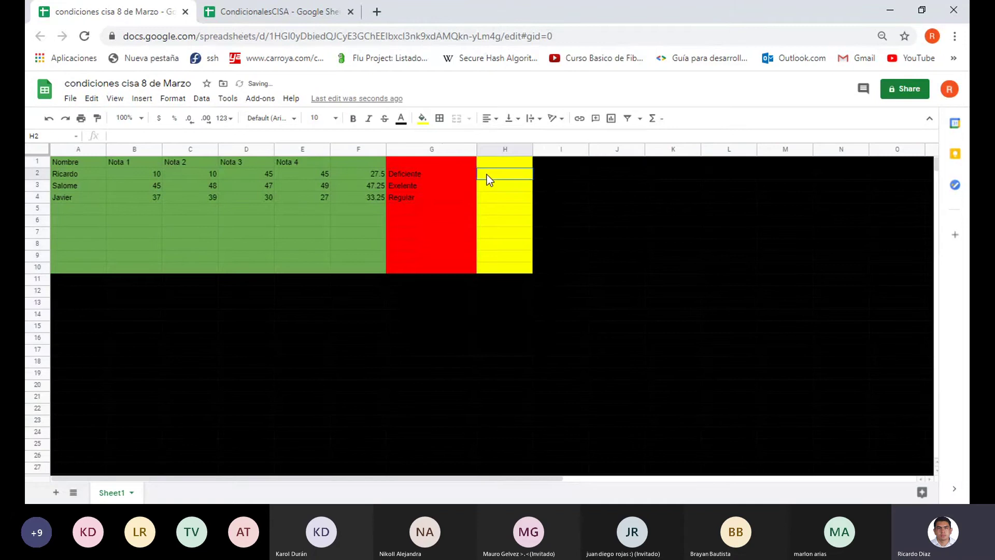
double_click(487, 174)
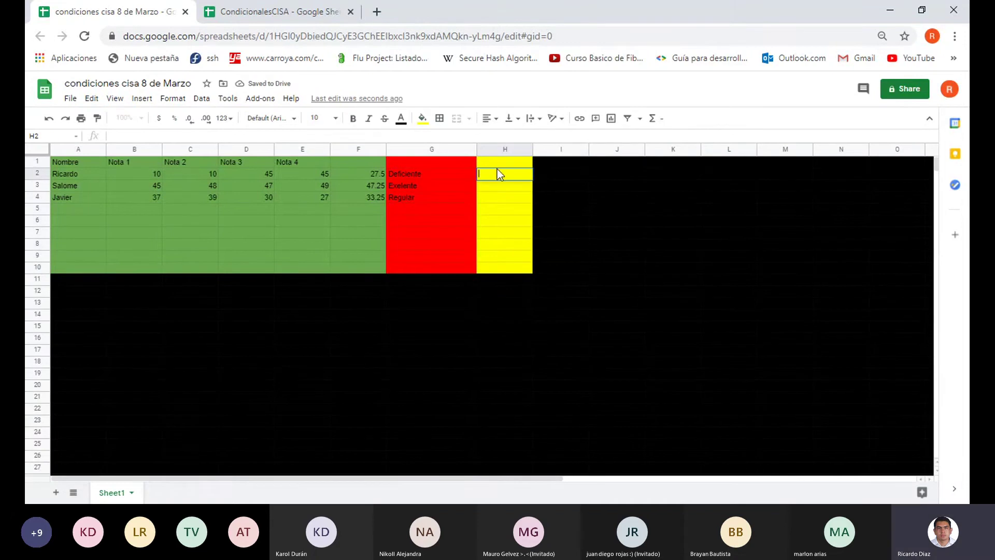
click(497, 164)
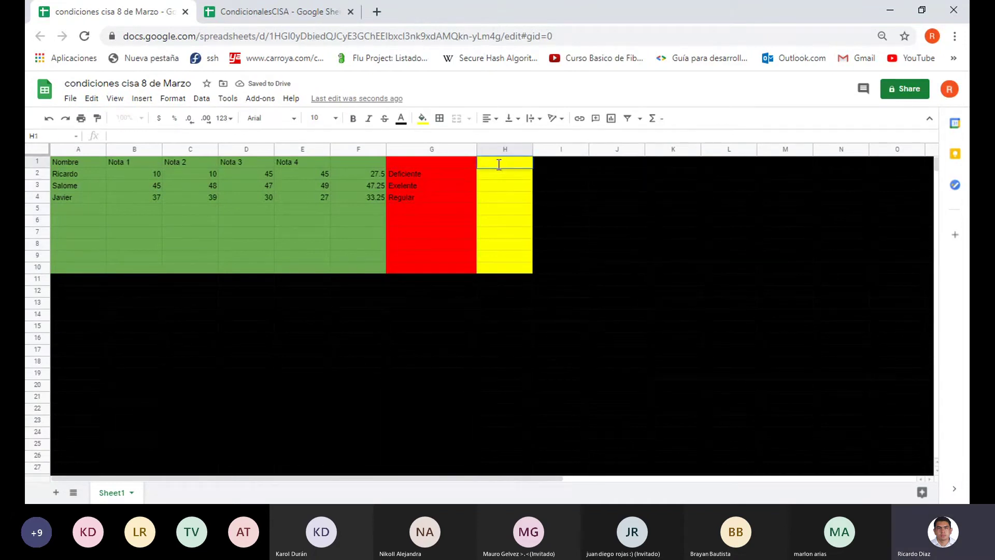
double_click(499, 173)
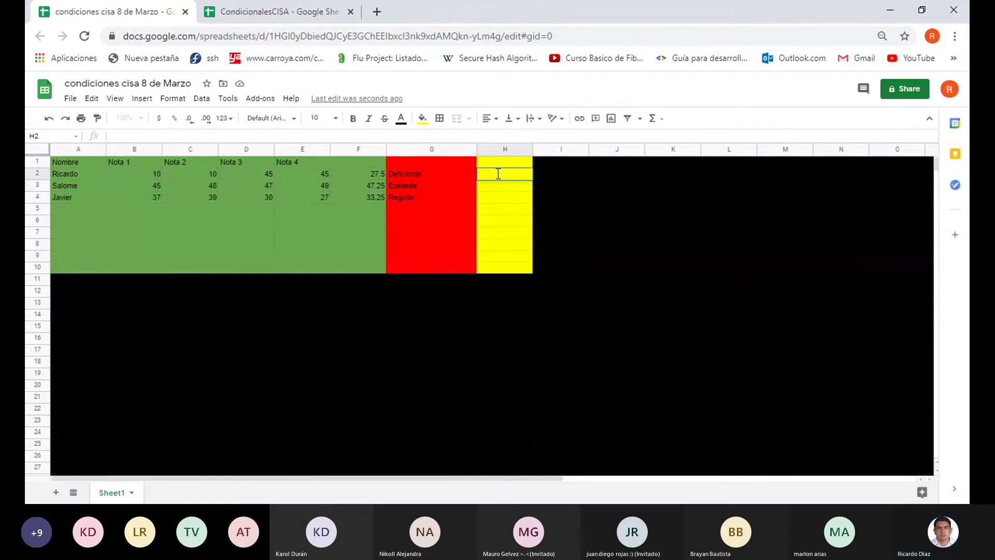
text(> 45)
click(548, 172)
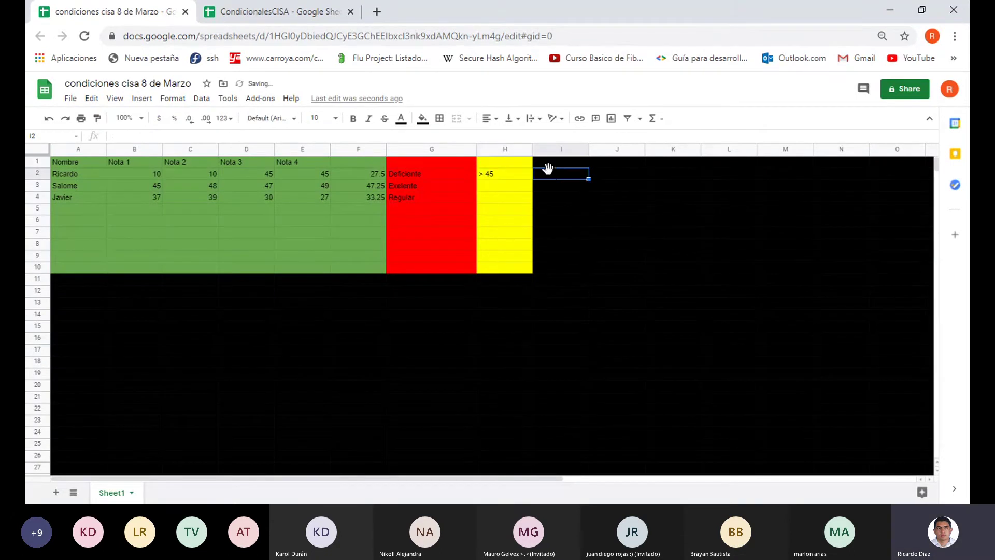
Fill I1:I10 with the same yellow as column H
click(550, 162)
key(shift+Down)
key(shift+Down)
key(shift+Down)
key(shift+Down)
key(shift+Down)
key(shift+Down)
key(shift+Down)
key(shift+Down)
key(shift+Down)
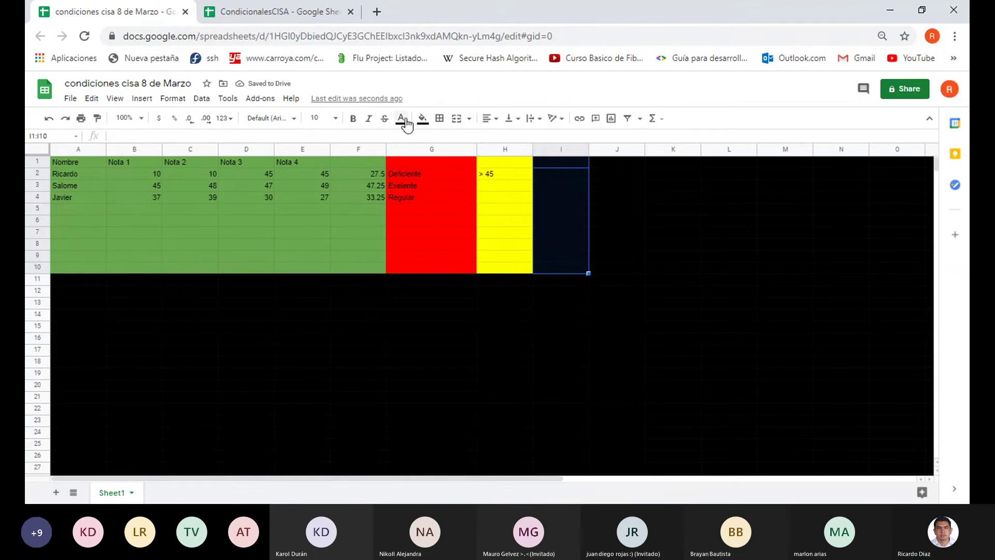
click(423, 120)
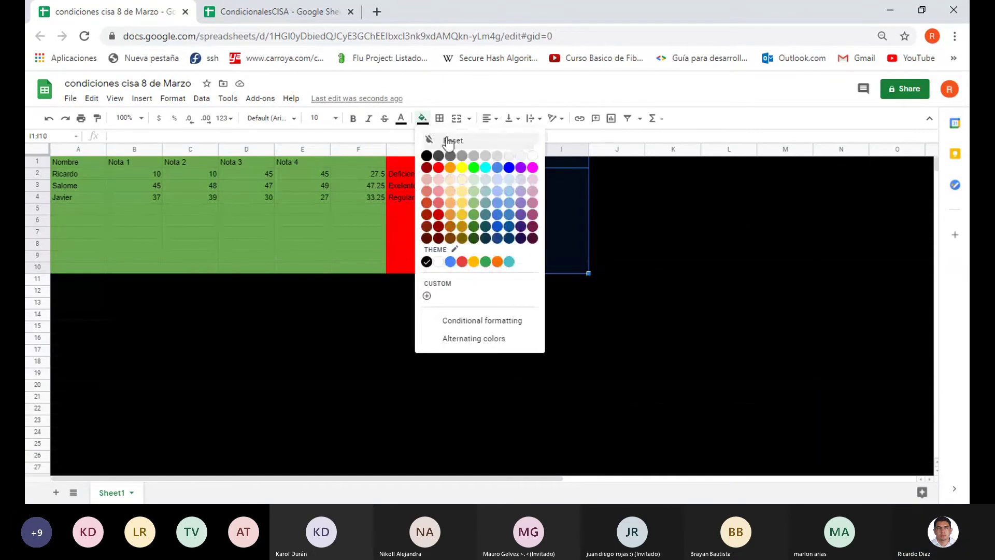
click(462, 167)
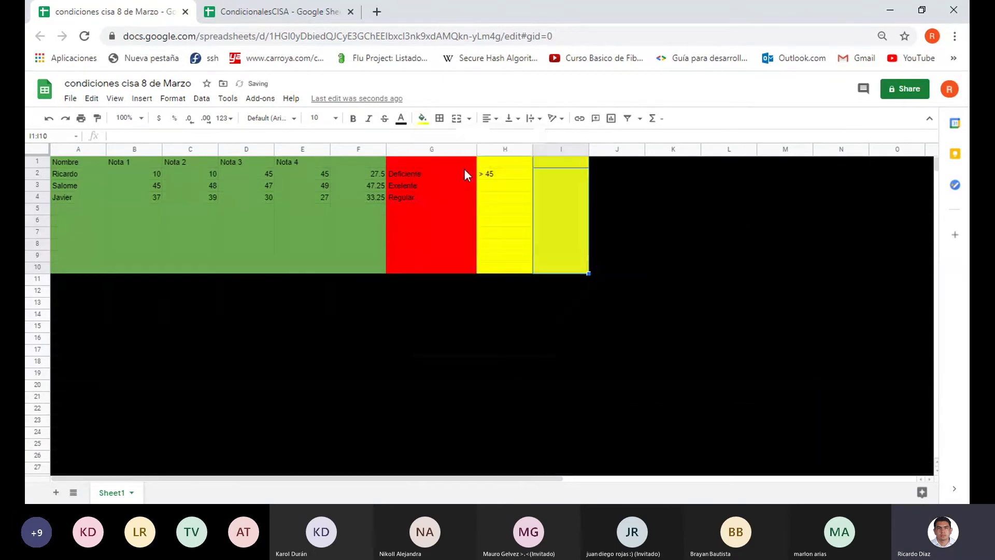
Enter the rating "Excelente" in I2, beside the "> 45" range
double_click(547, 179)
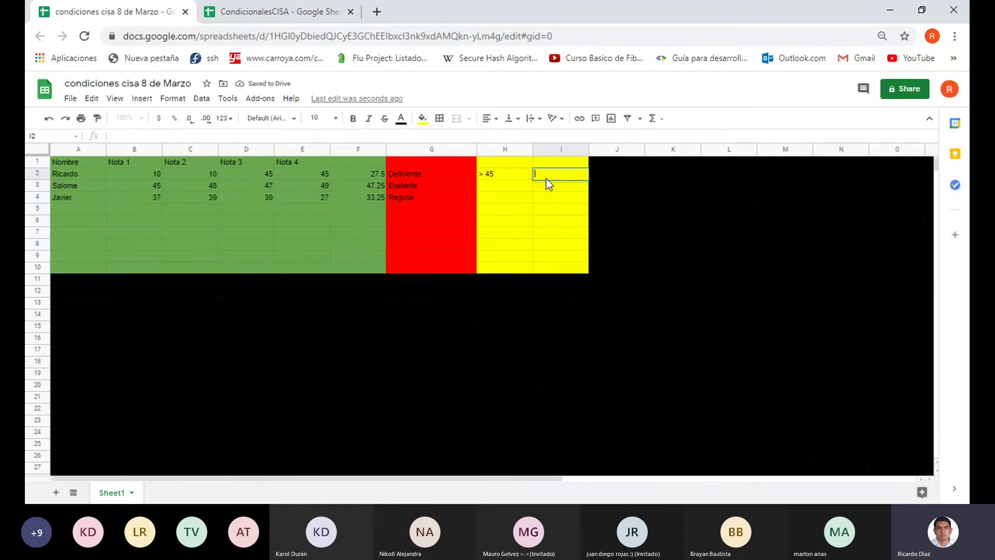
text(Excelente)
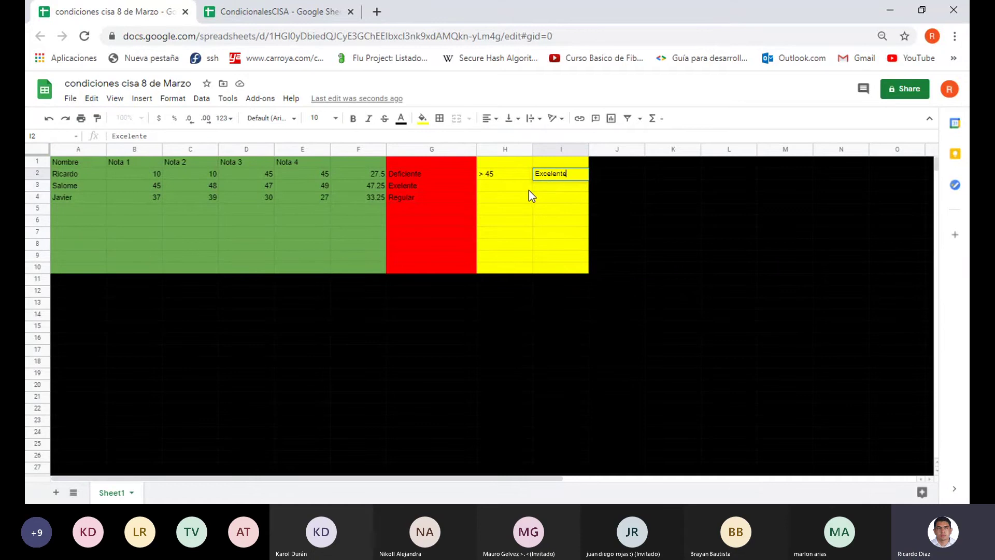
click(531, 190)
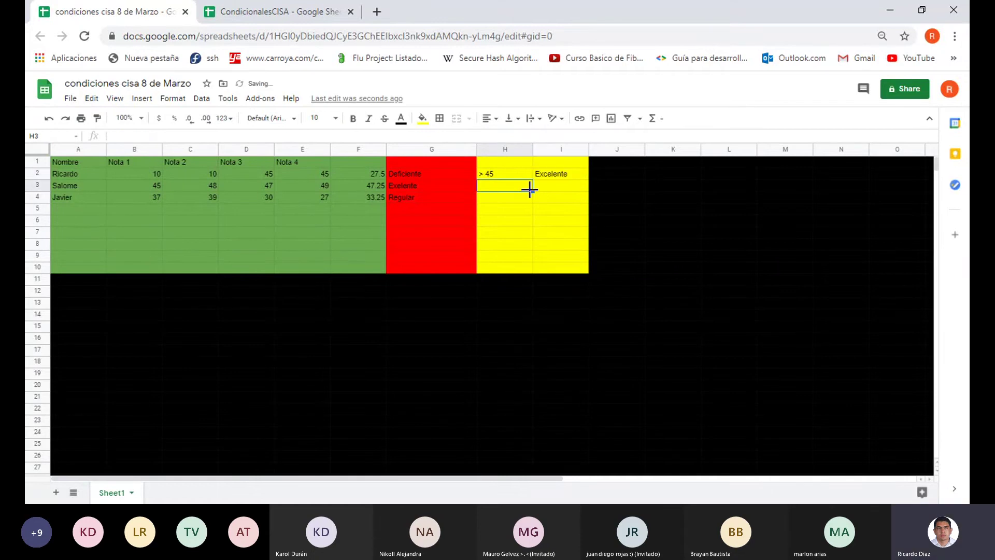
Check the nested IF formula in G3 and enter the range "> 40 y <45" in H3
click(458, 188)
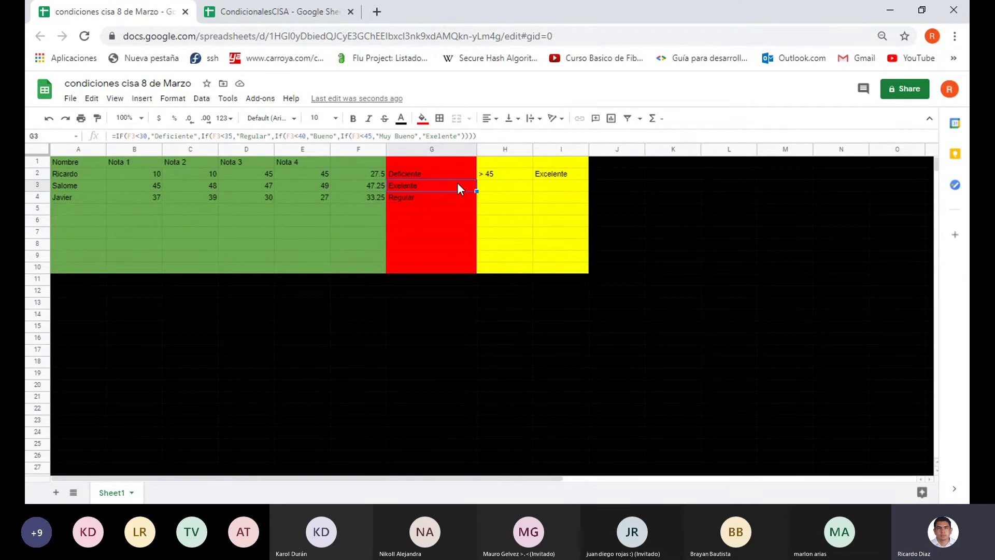
double_click(505, 186)
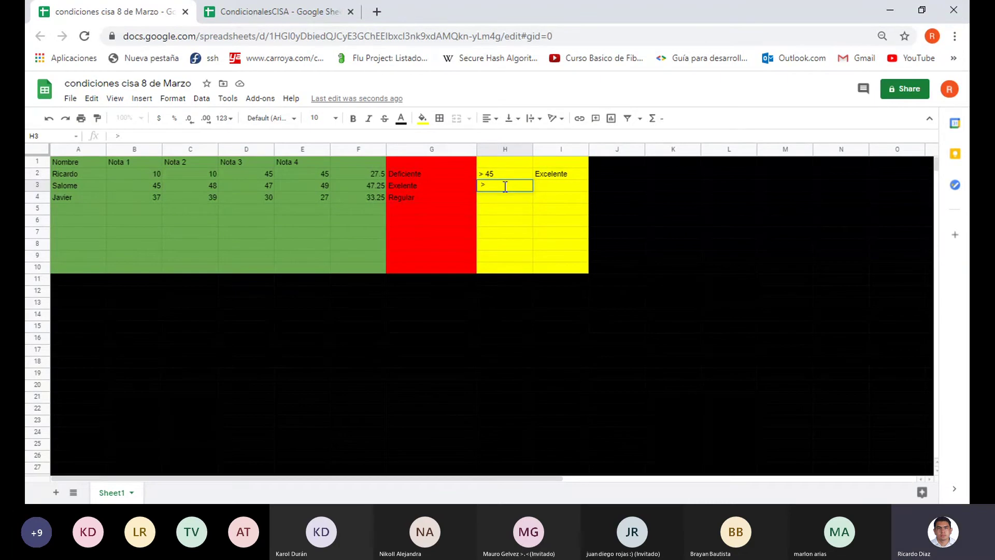
text(30)
text( 40)
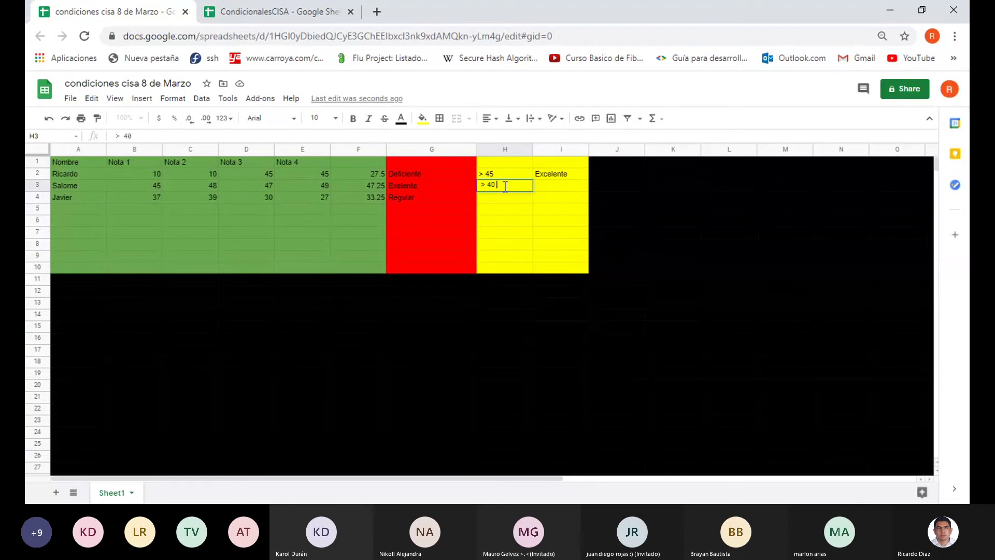
text( y)
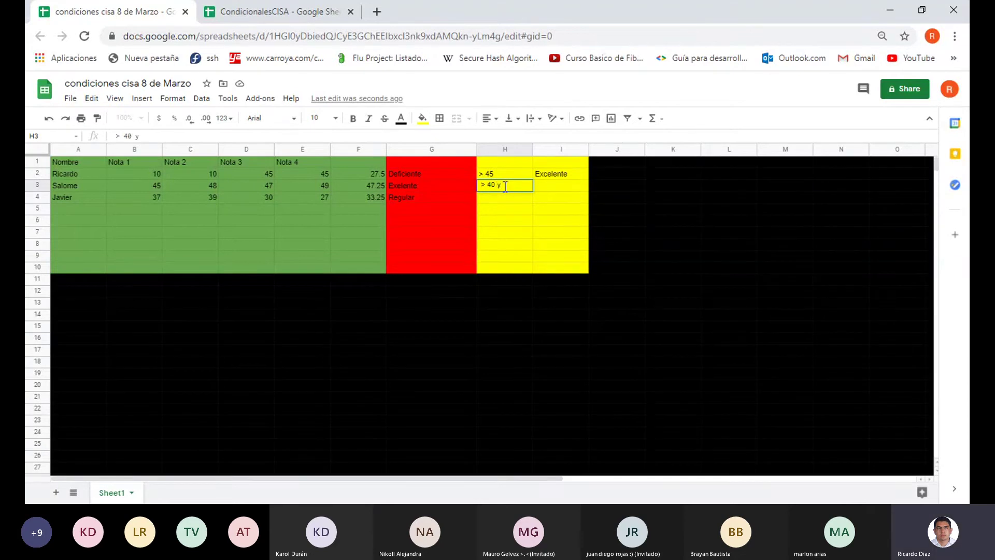
text(   <45)
Enter the rating "Muy Bueno" in I3, beside the second grade range
click(558, 185)
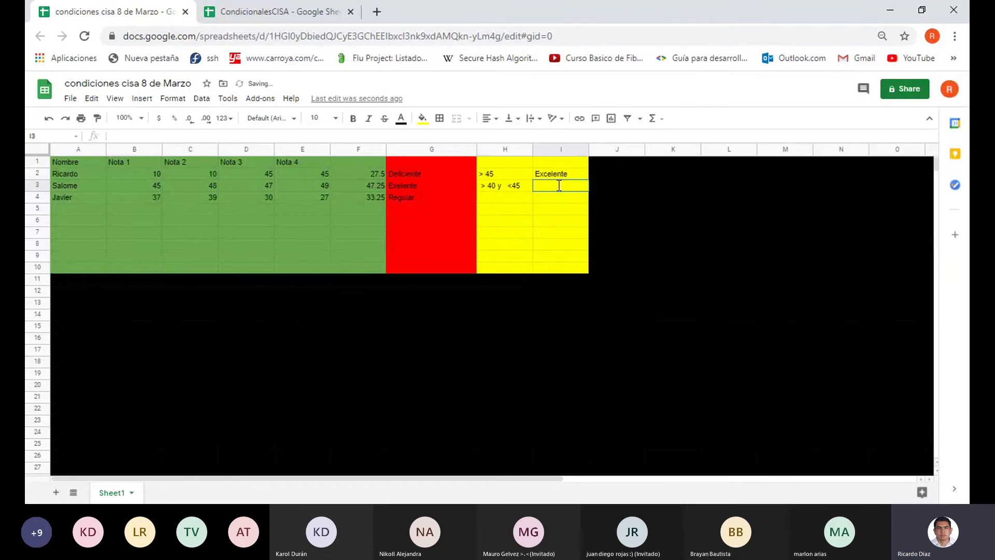
text(Muy)
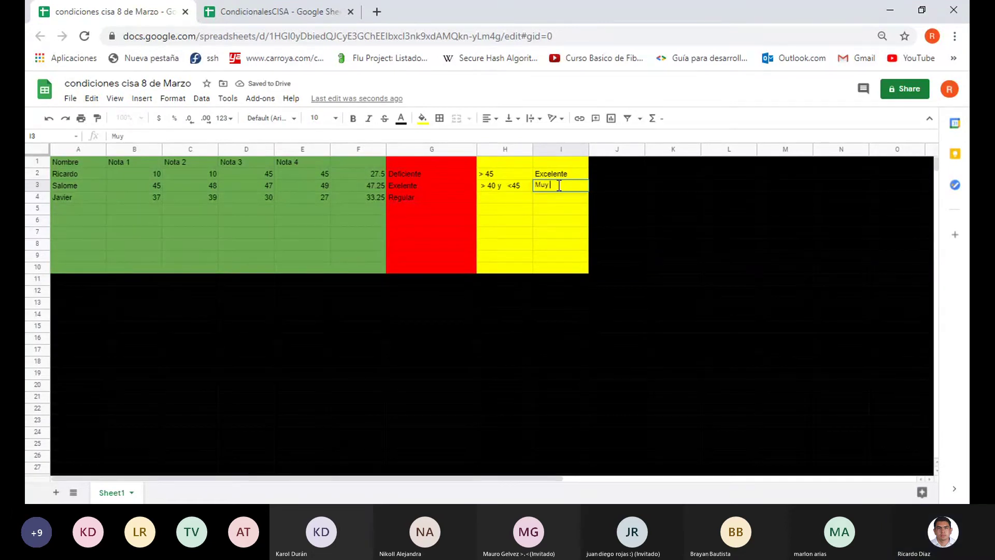
text( Bueno)
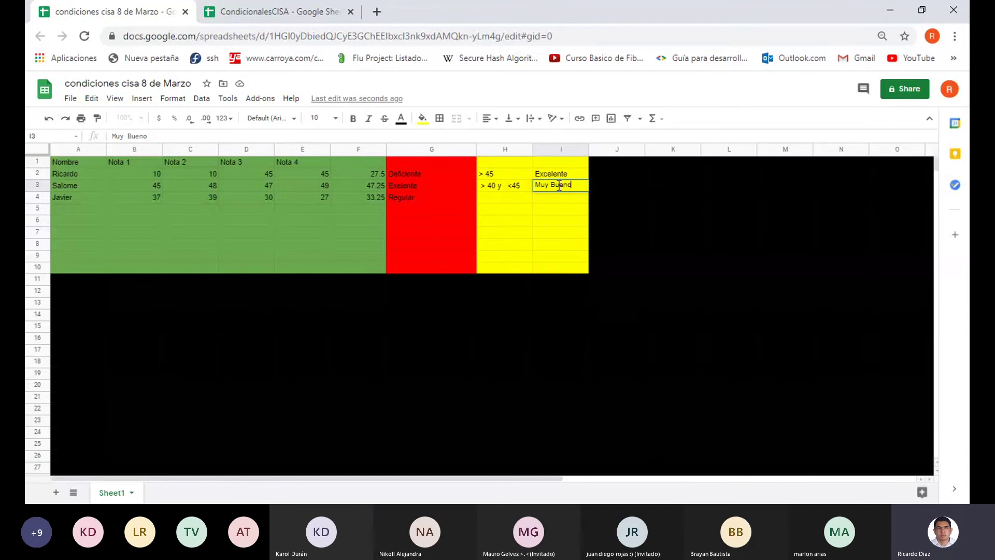
Enter the grade range ">35 y <40" in H4
double_click(504, 201)
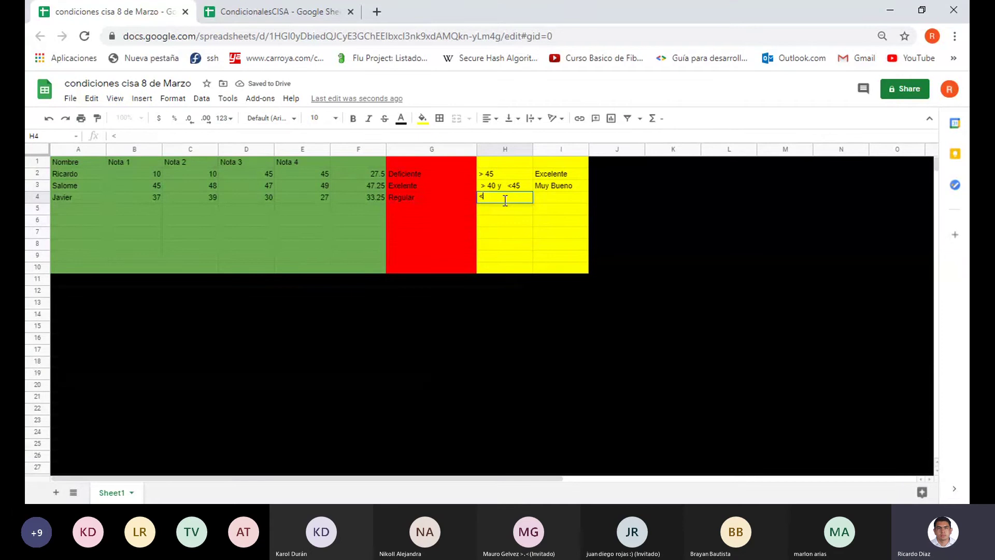
key(BackSpace)
text(>)
text(2)
text(5)
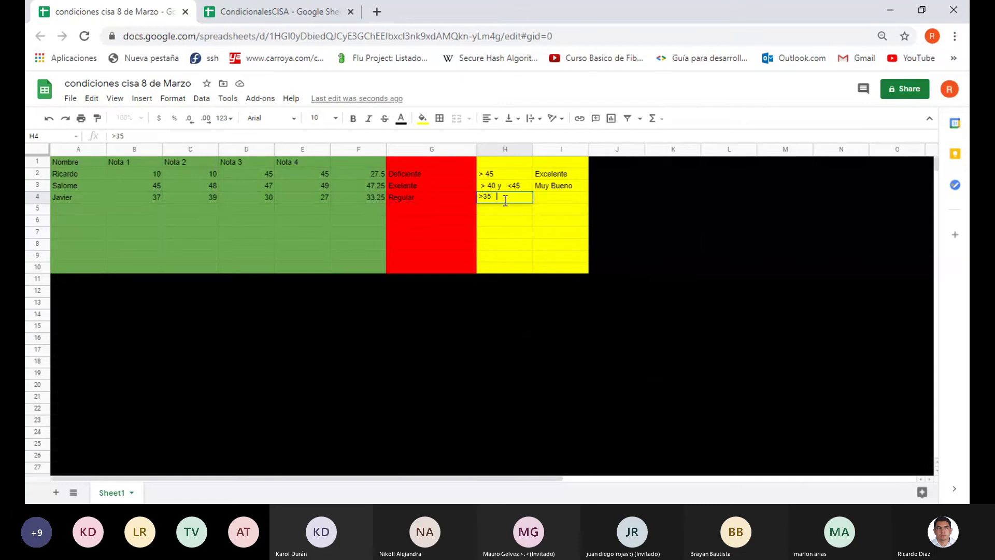
text(y)
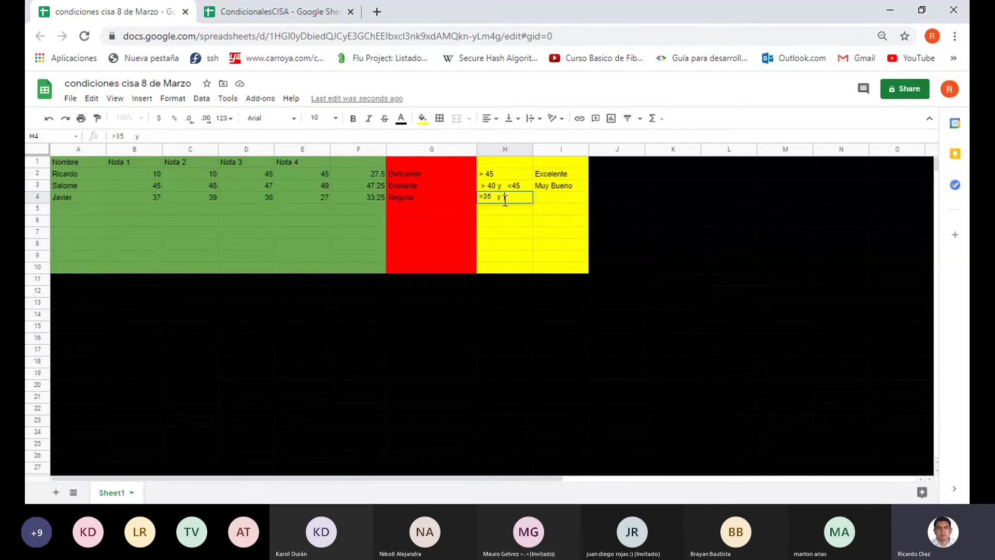
text( <40)
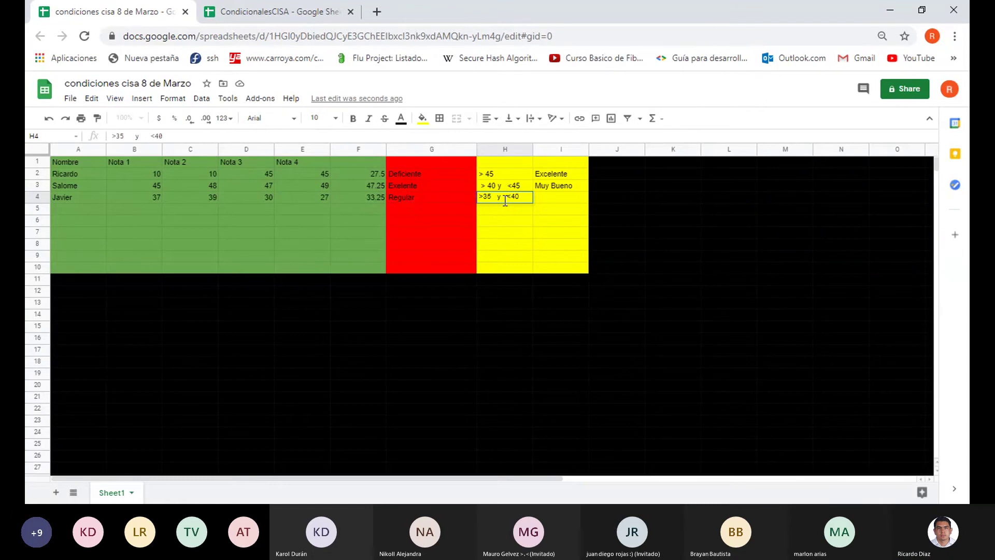
Enter the rating "Bueno" in I4, beside the third grade range
click(563, 198)
text(BU)
key(BackSpace)
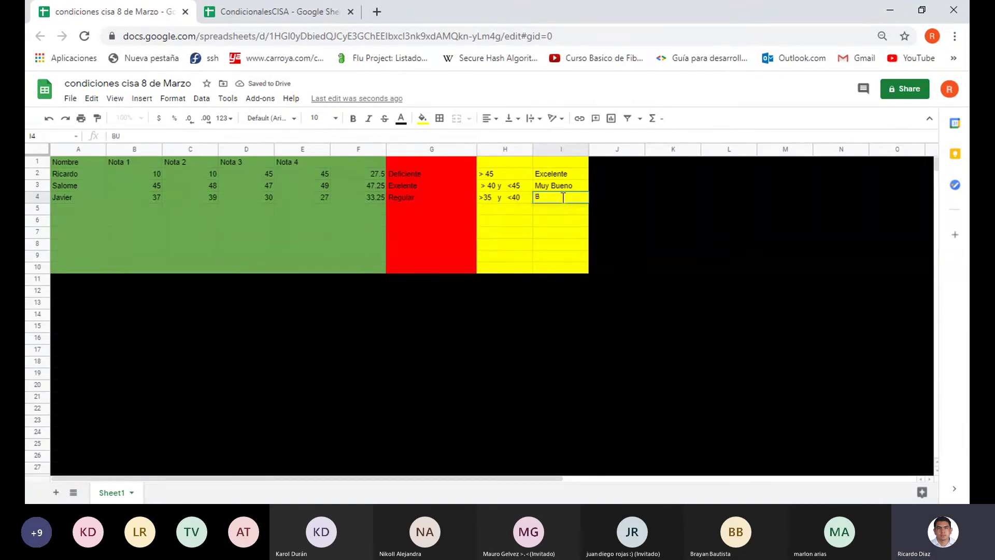
text(ue)
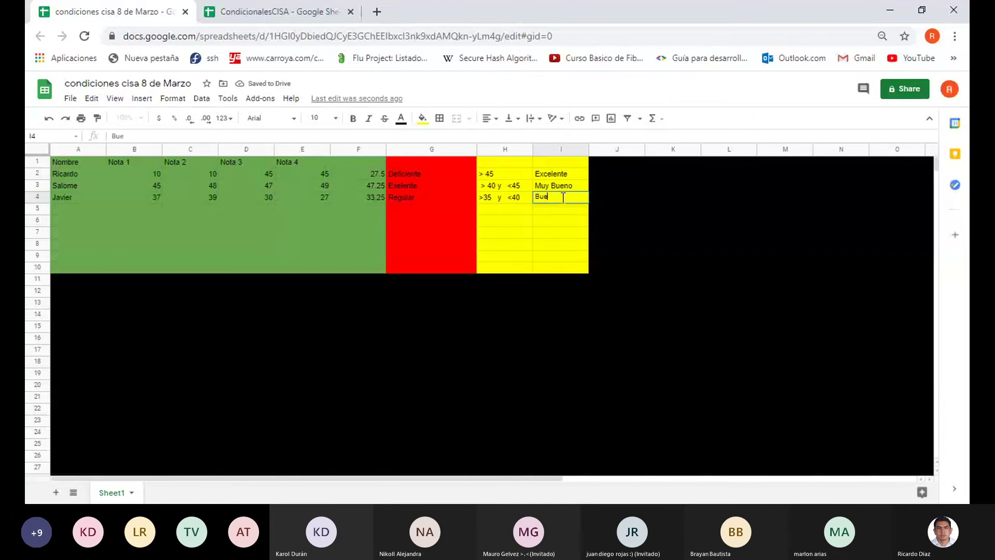
text(no)
Enter the grade range ">30 y <35" in H5
click(513, 209)
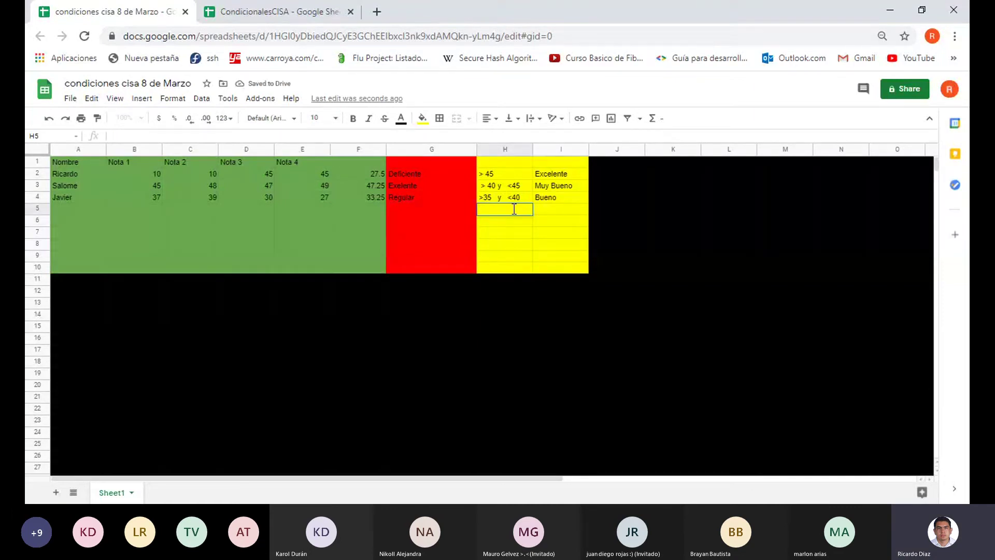
text(>)
text(20)
key(BackSpace)
key(BackSpace)
text(30)
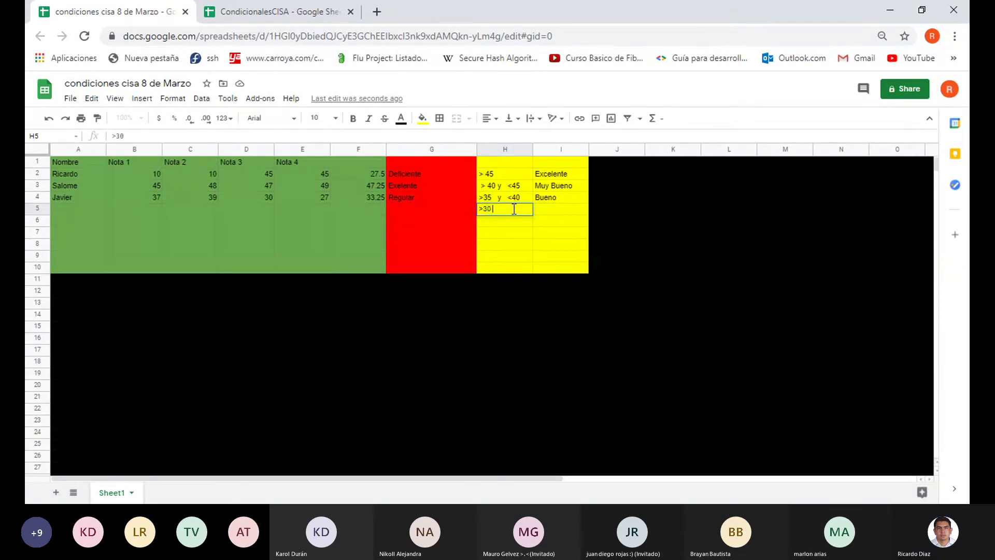
text( y )
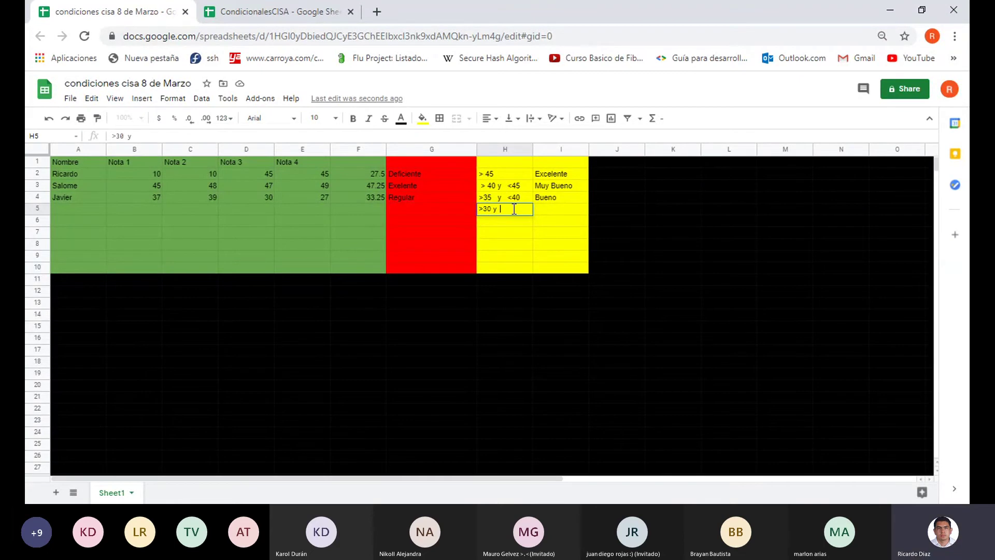
text( <35)
click(552, 206)
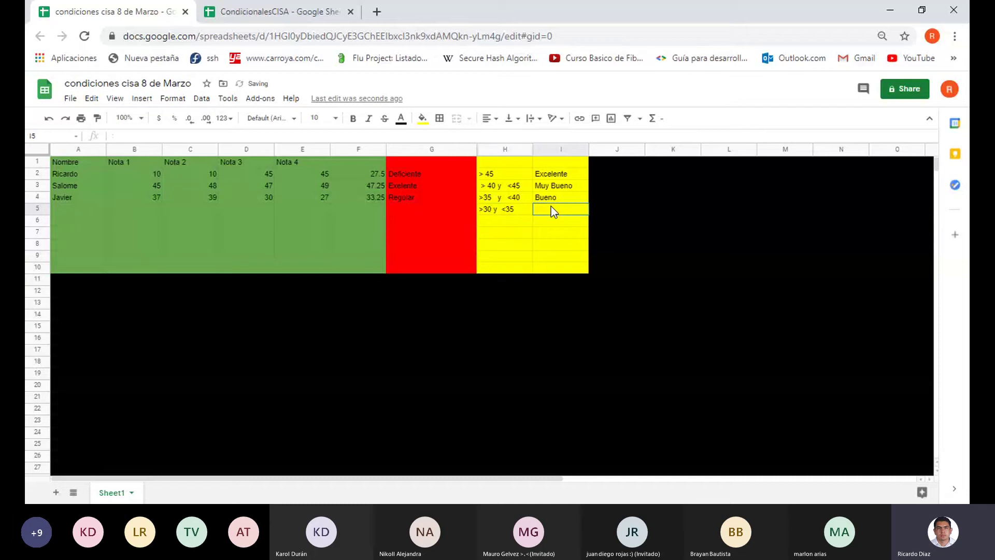
Complete the reference table with the rating "Regular" in I5, and the grade range "<30" with the rating "Deficiente" in H6:I6
text(Regu)
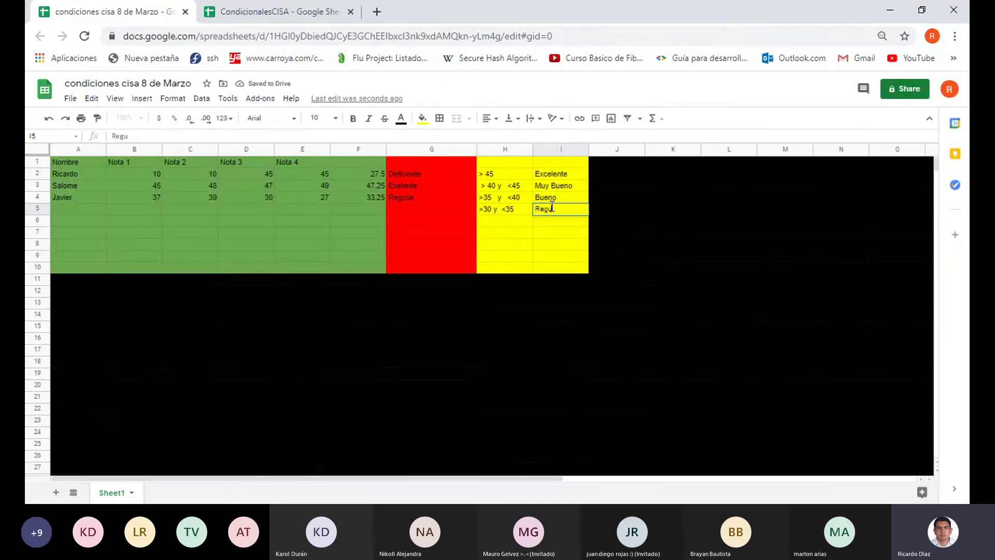
text(lar)
click(495, 218)
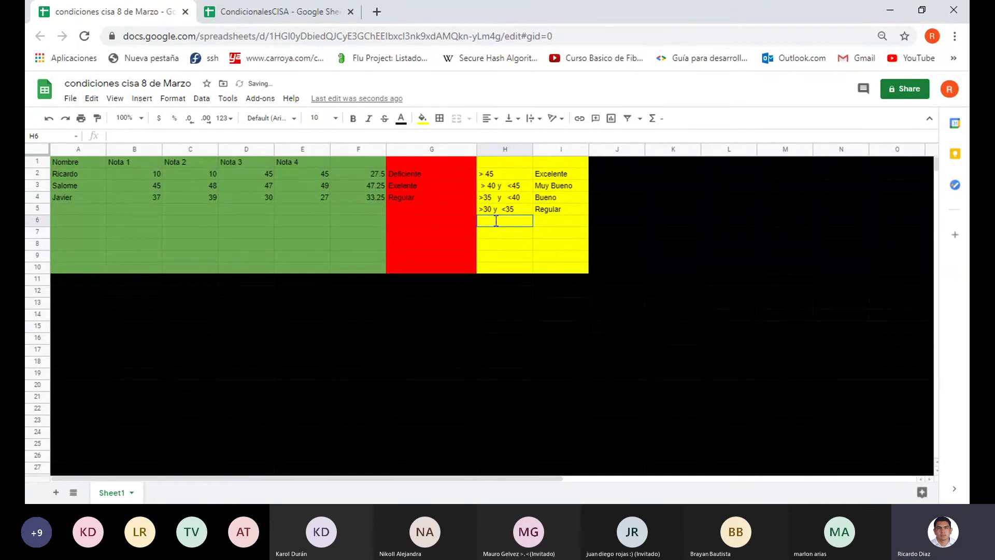
text(<3)
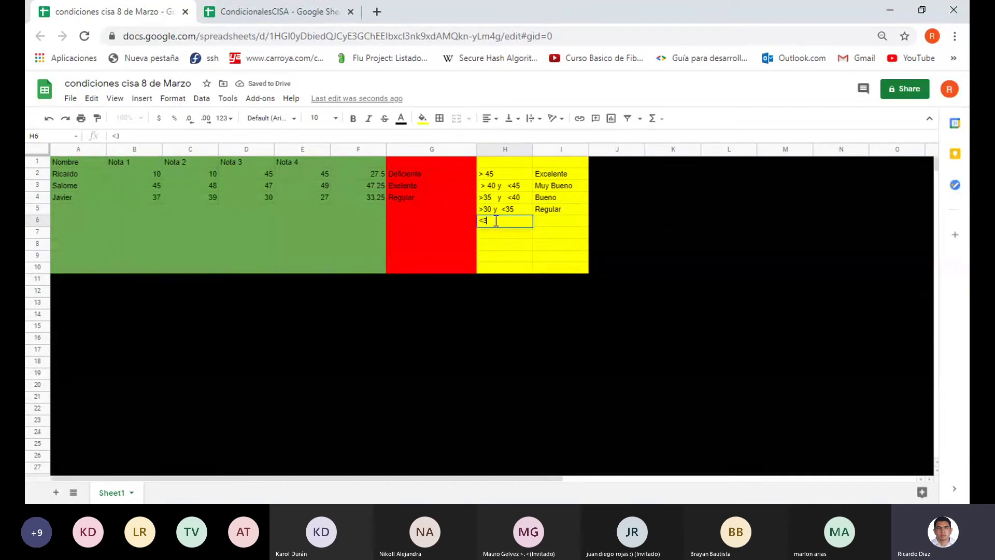
text(0)
click(539, 217)
double_click(540, 220)
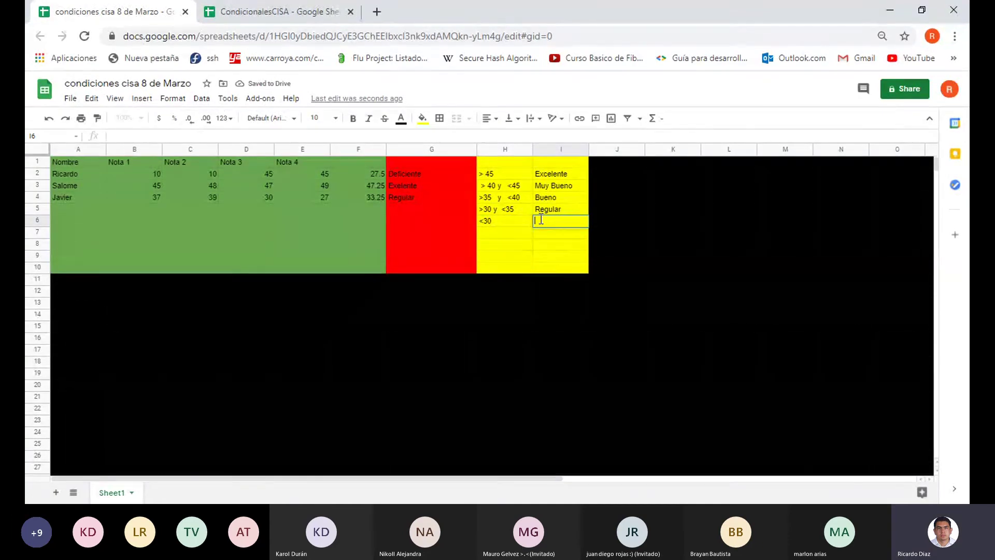
text(Deficiente)
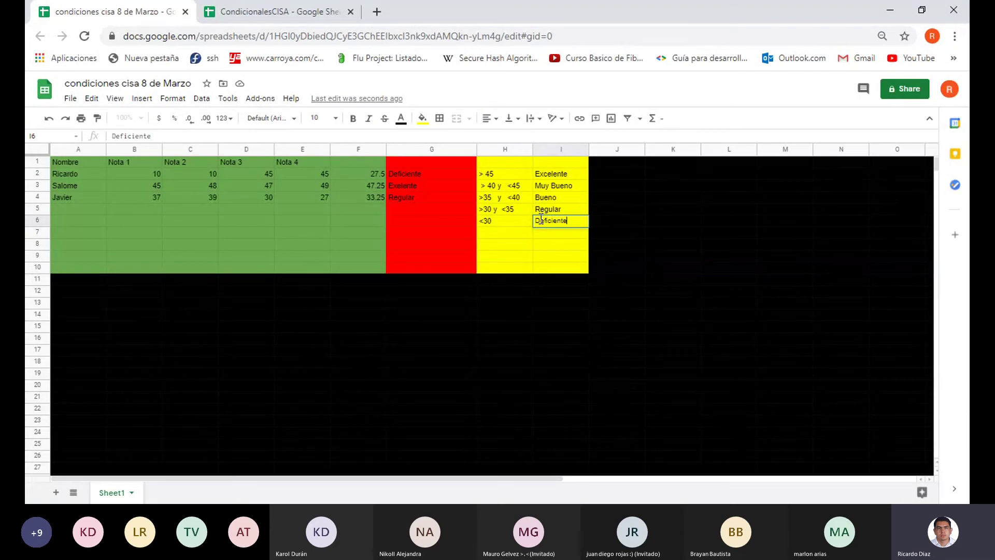
click(514, 233)
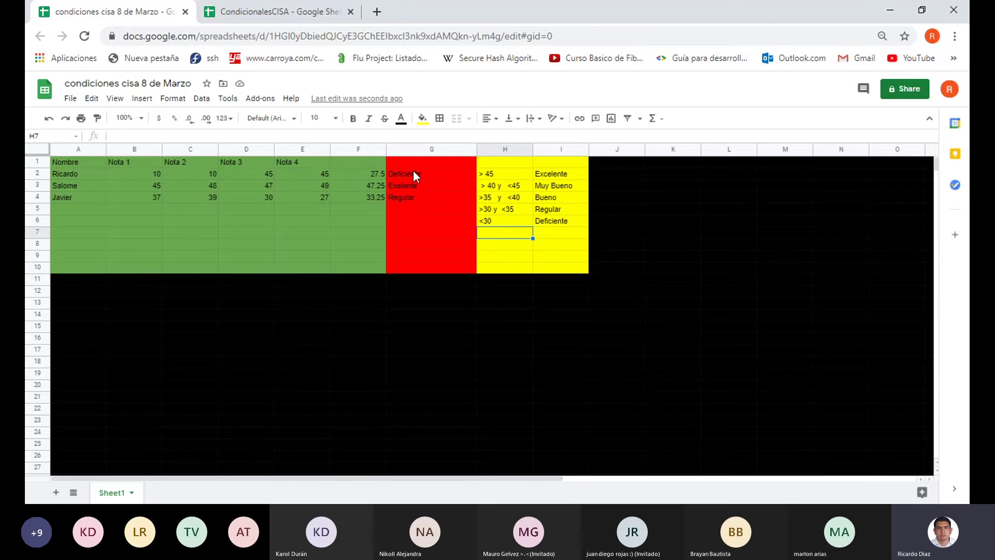
Add a fourth student with the name in A5 and a first grade of 36 in B5
double_click(86, 208)
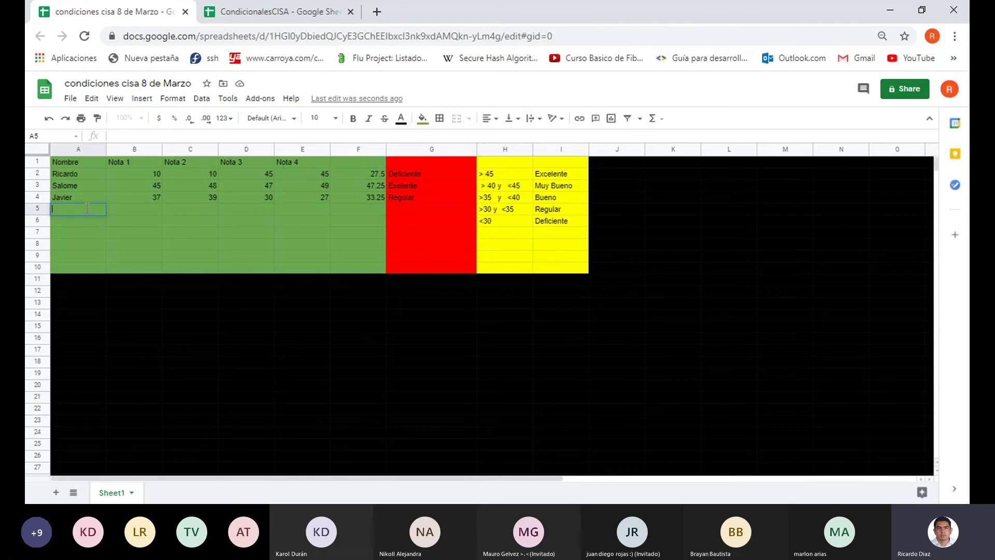
text(Nicolar)
click(134, 211)
text(3)
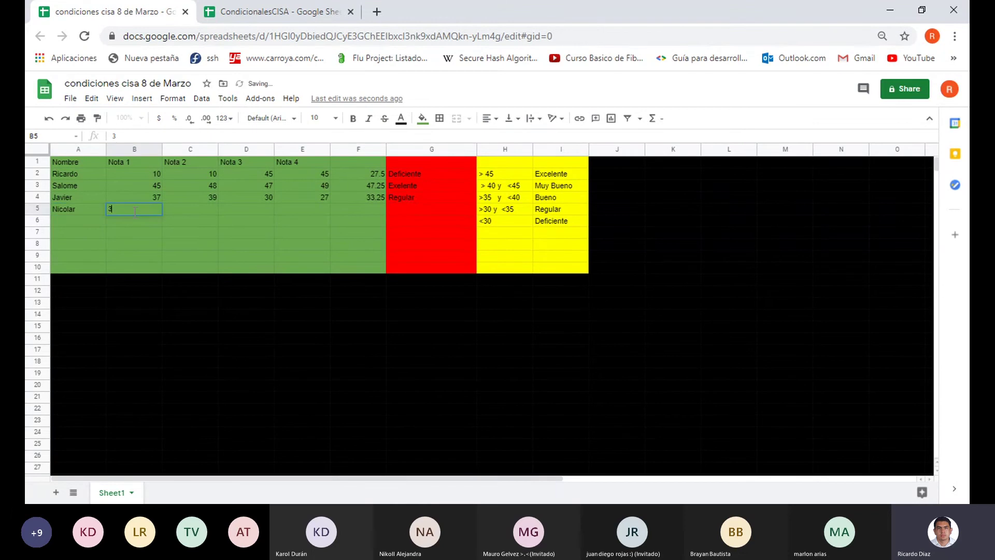
text(6)
Set all four of the new student's grades in B5:E5 to 30
click(205, 210)
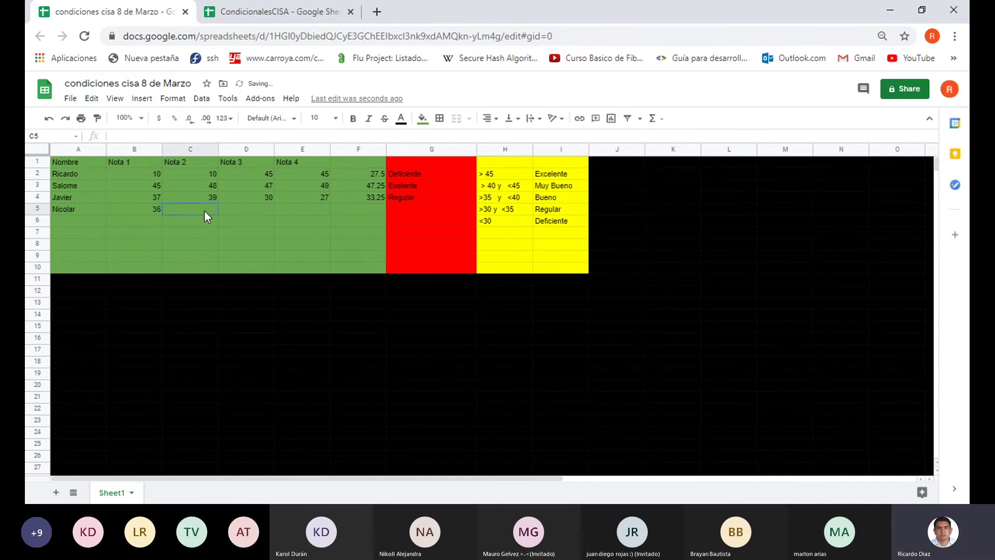
drag(160, 209, 159, 210)
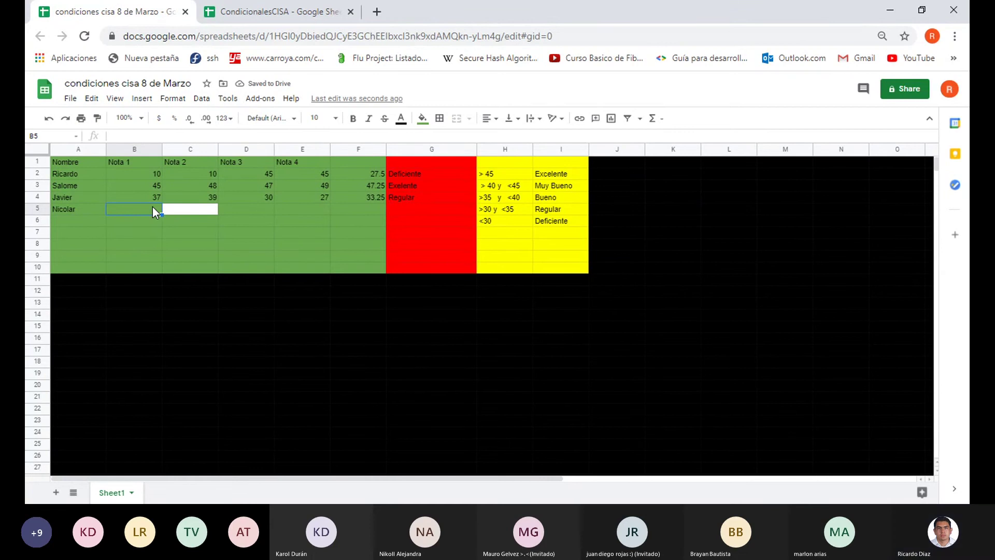
text(30)
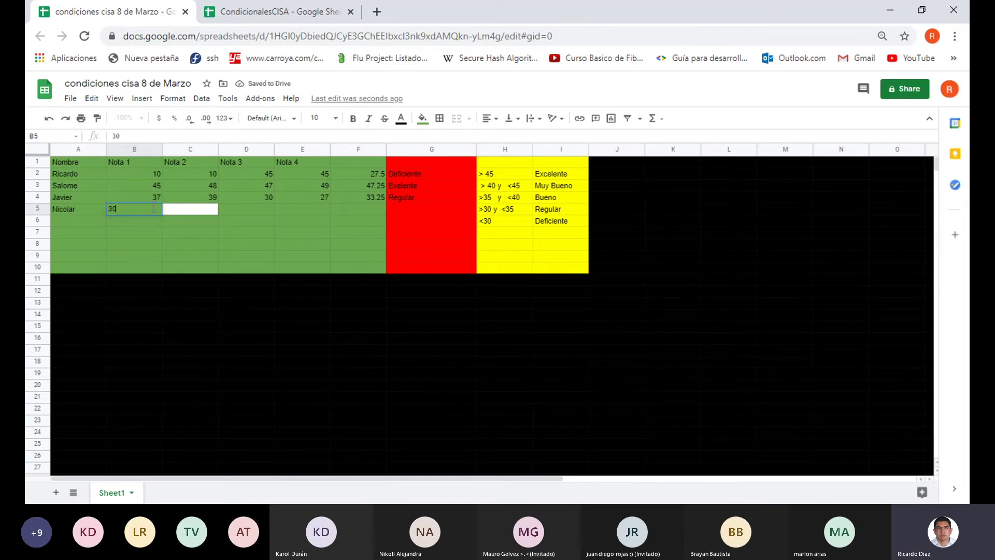
click(184, 213)
text(30)
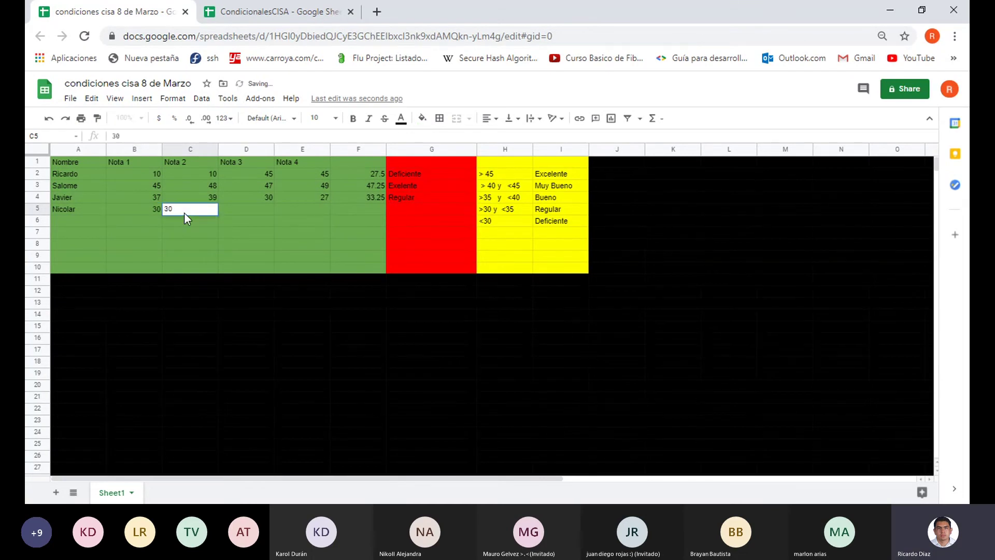
click(225, 212)
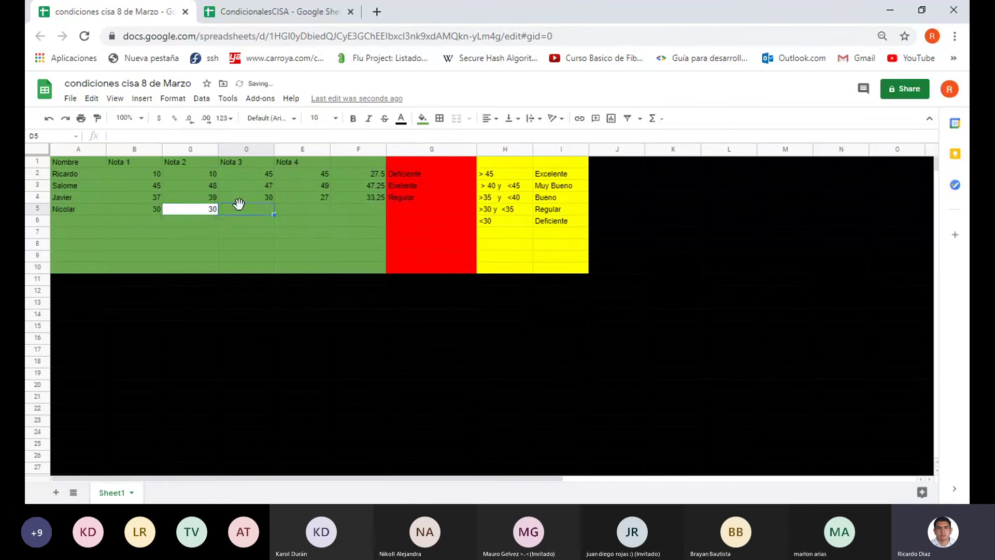
text(30)
click(279, 207)
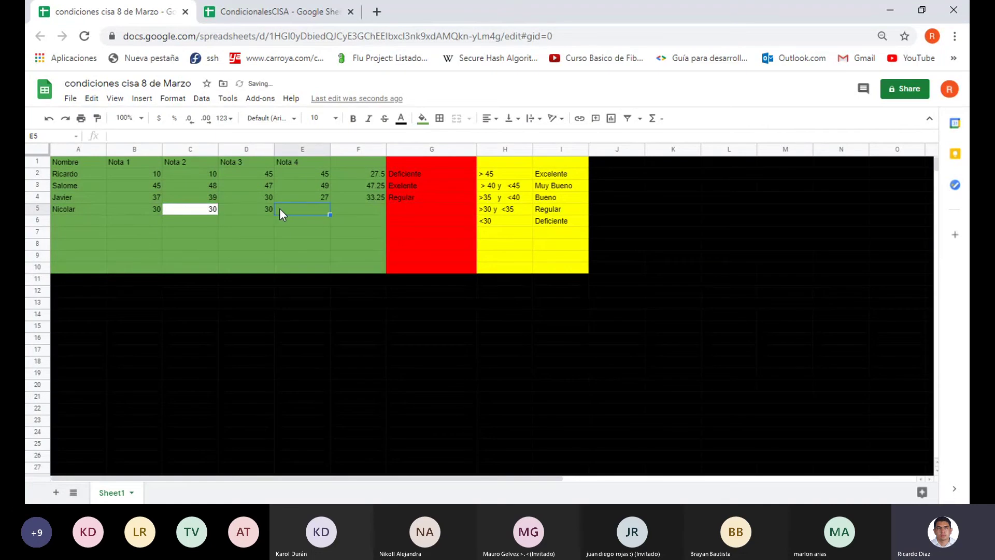
text(30)
Fill the average formula from F4 down to F5 and the rating formula from G4 down to G5
click(377, 200)
drag(381, 214, 381, 212)
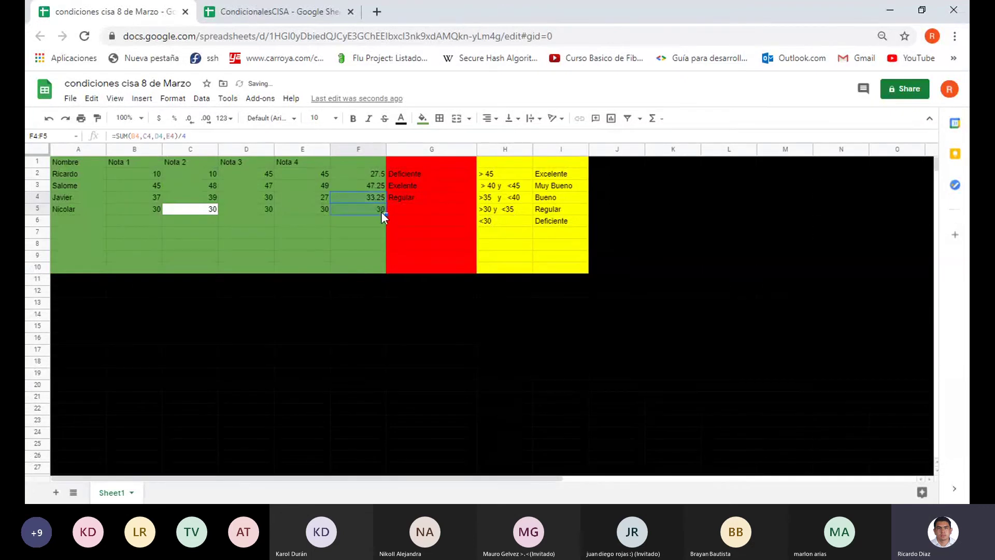
click(449, 194)
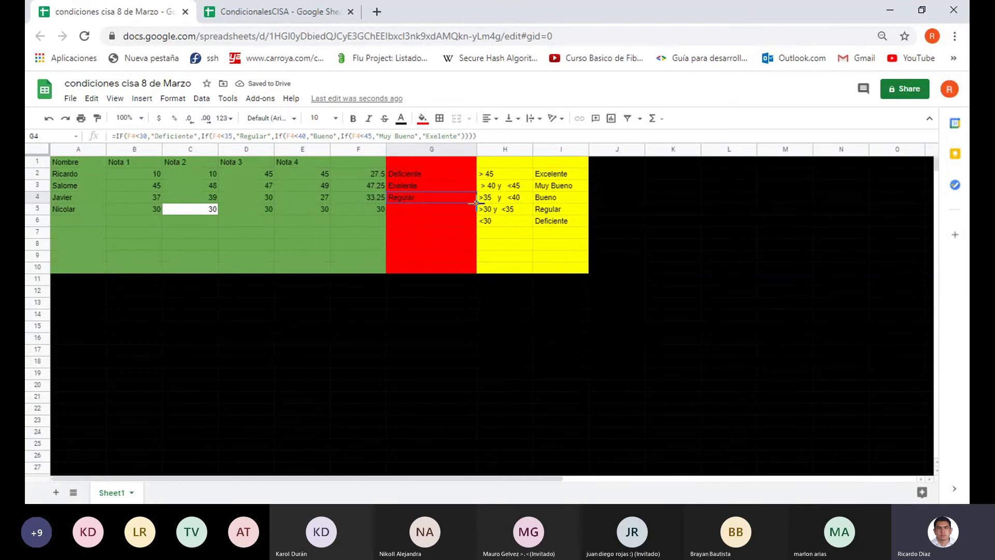
drag(477, 203, 473, 213)
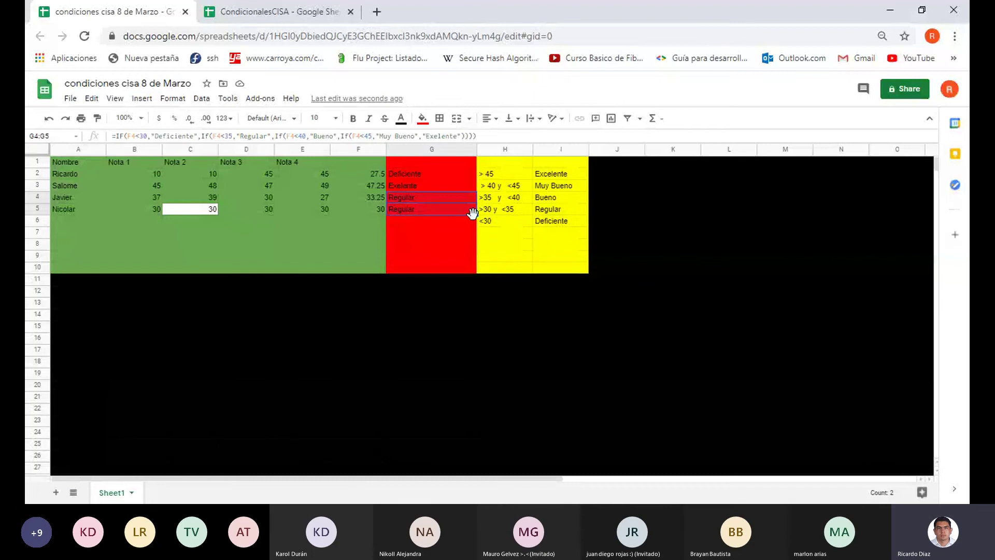
Examine the "Bueno" condition and its limit in the nested IF formula of G4
click(313, 136)
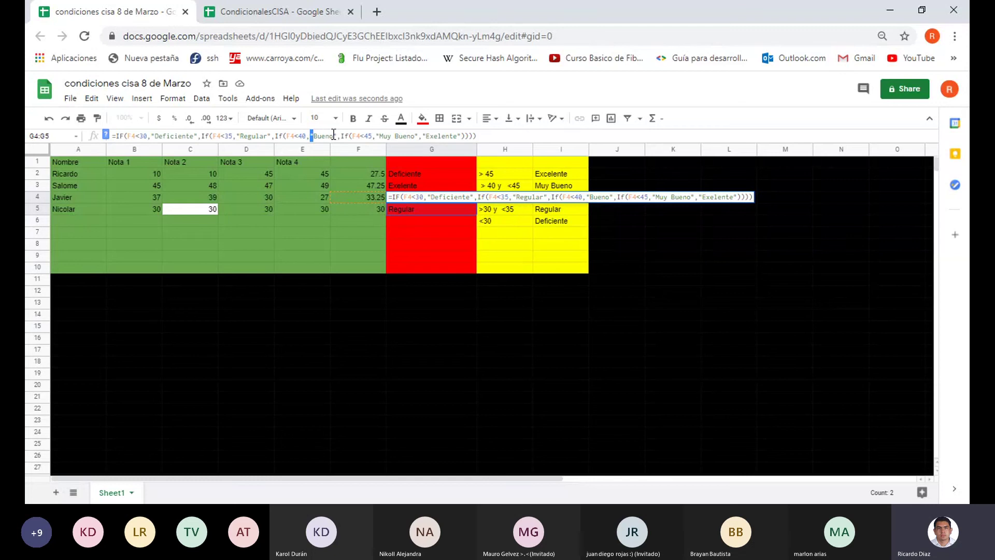
click(330, 136)
double_click(302, 136)
click(421, 163)
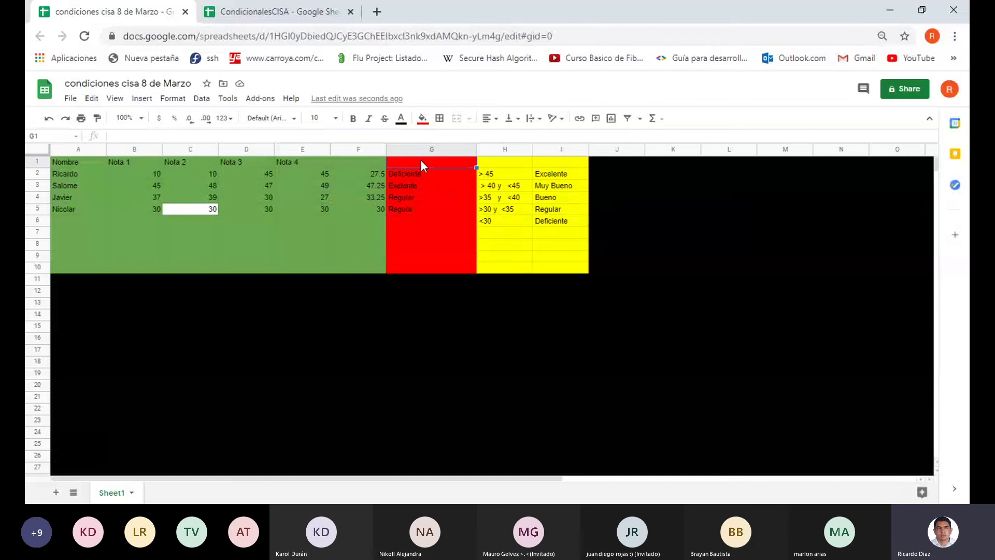
Create a filter on the whole sheet and show only the rows with "Regular" in column G
click(43, 148)
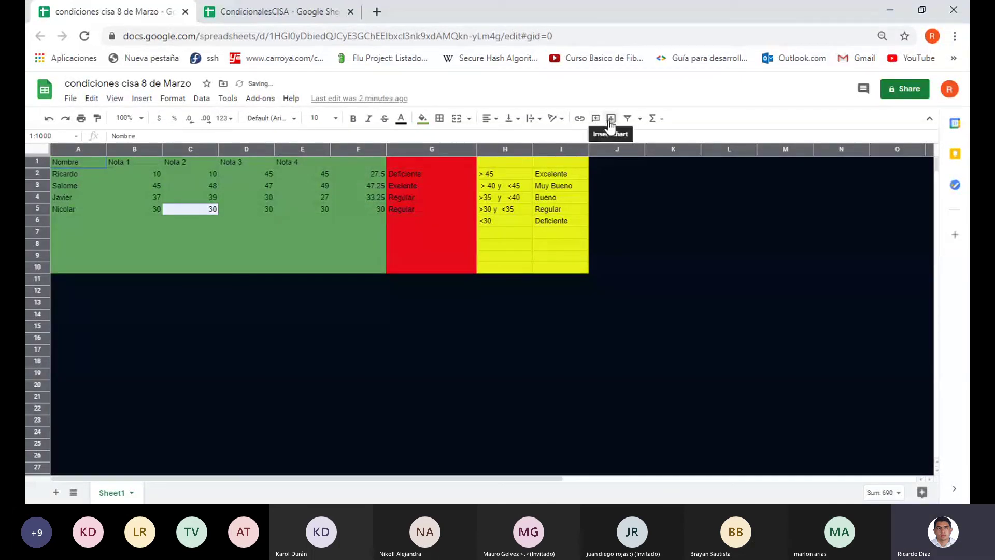
click(627, 118)
click(470, 162)
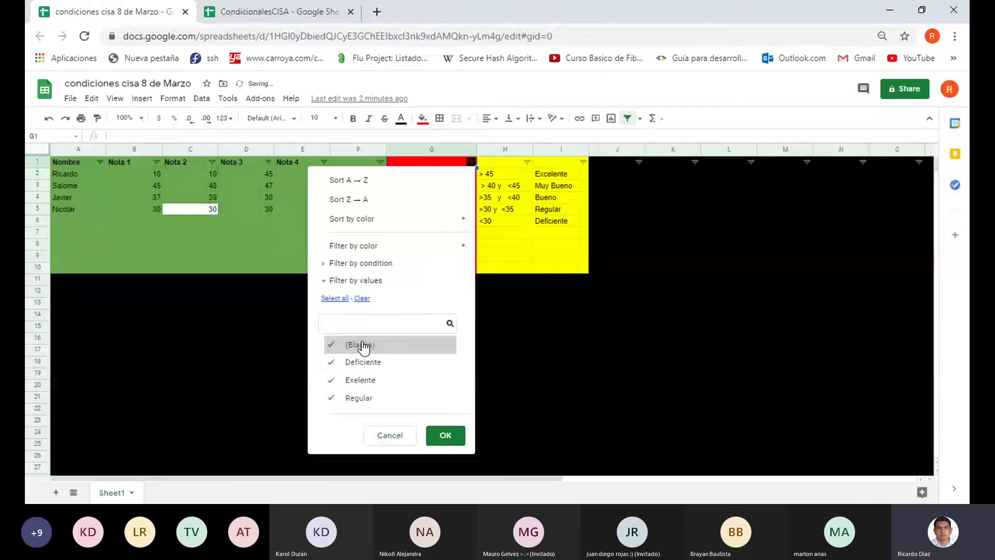
click(333, 344)
click(333, 362)
click(334, 380)
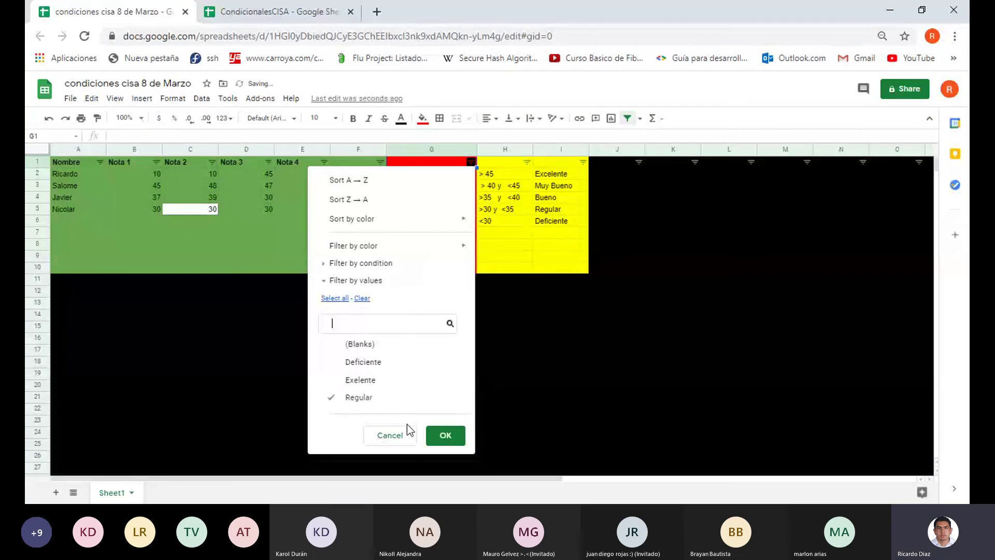
click(451, 435)
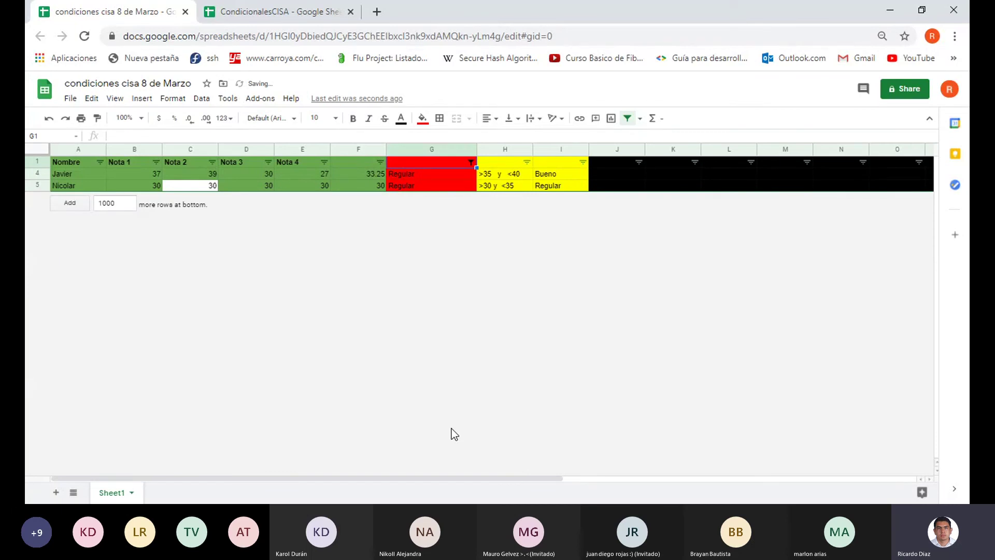
Include (Blanks), "Deficiente" and "Exelente" again in column G's filter so that all rows are shown
click(469, 158)
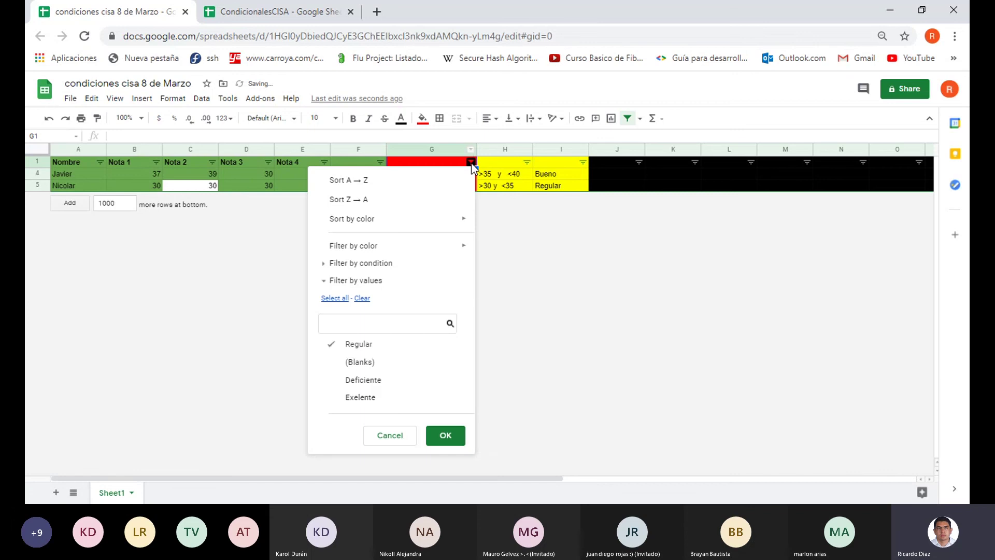
click(364, 363)
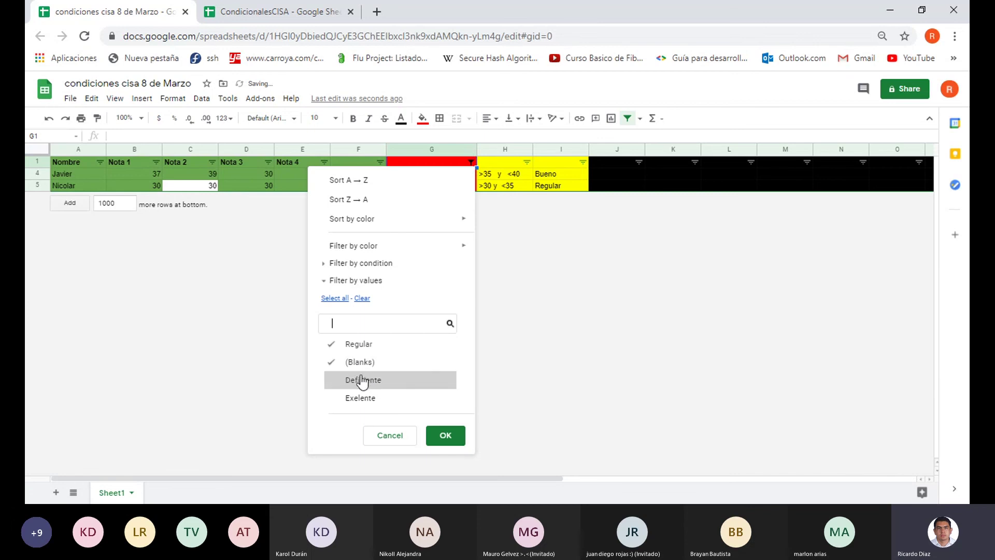
click(360, 380)
click(356, 398)
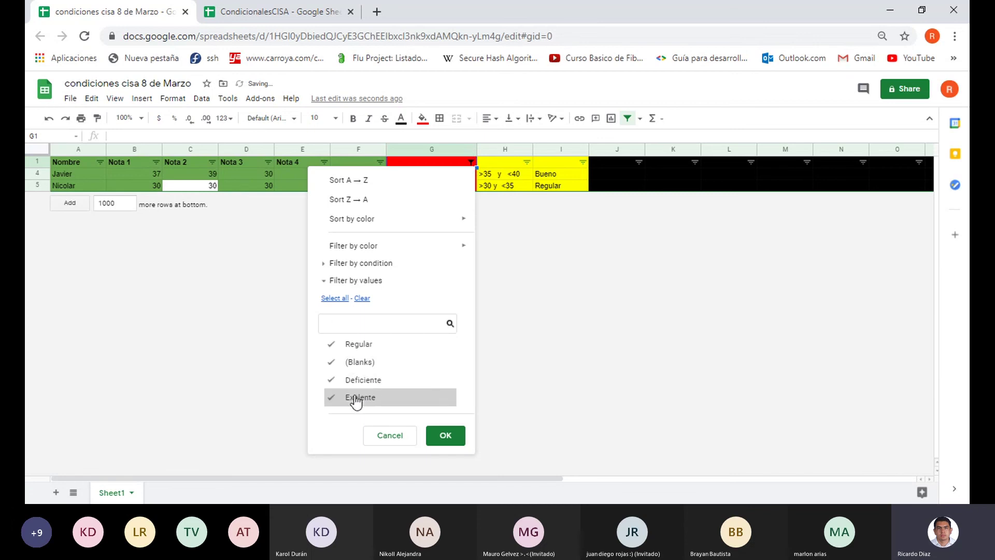
click(451, 438)
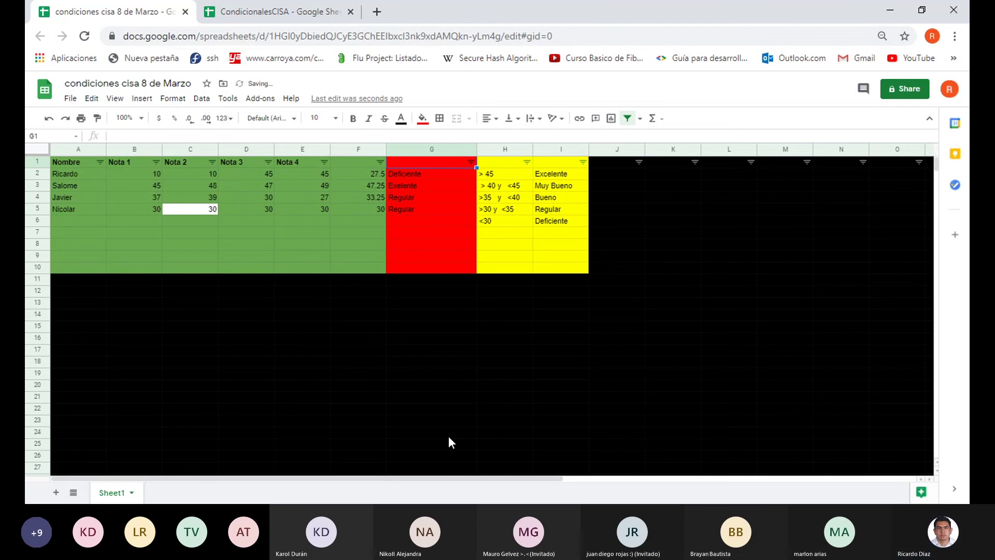
Format the average in F3 to one decimal place
click(415, 186)
click(372, 184)
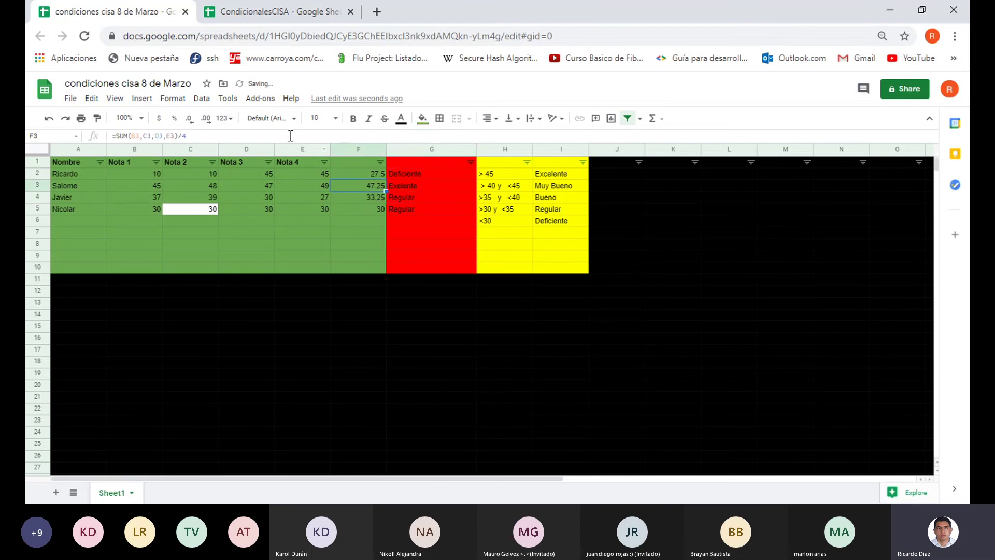
click(191, 120)
double_click(206, 123)
click(191, 120)
click(192, 121)
Try adding and removing decimal places on the average in F4, ending with two decimals
key(Down)
click(190, 120)
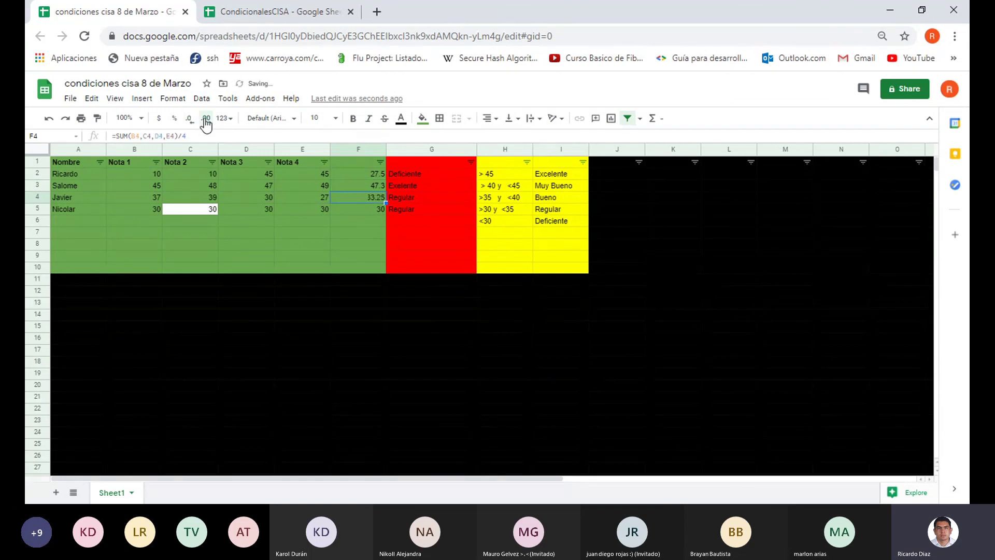
click(207, 119)
click(206, 120)
click(206, 119)
click(190, 119)
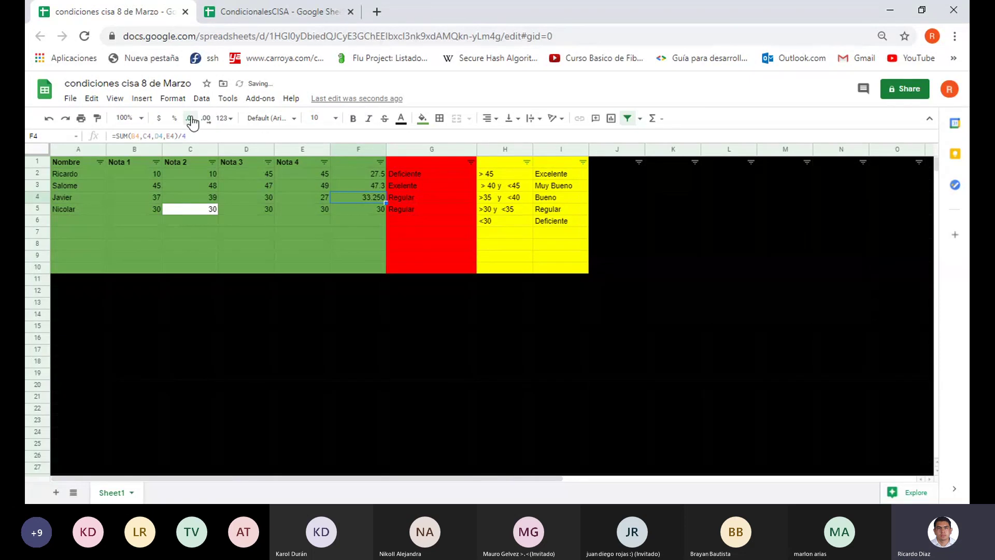
click(191, 119)
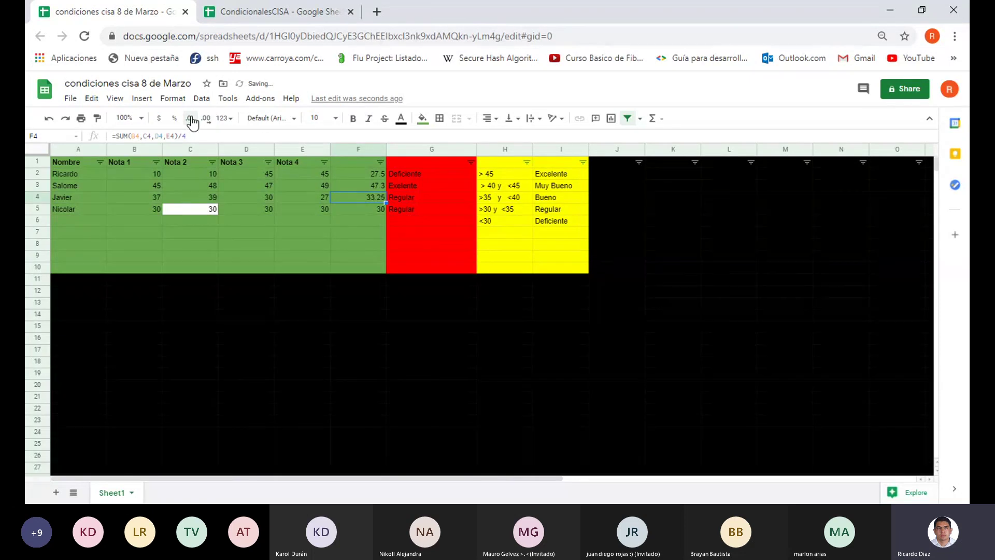